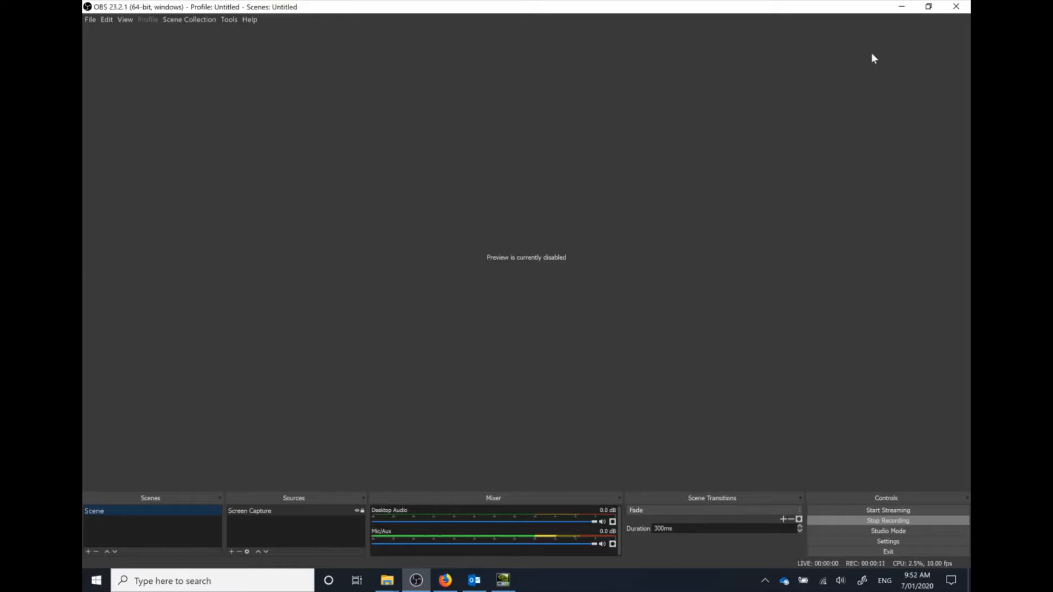
left_click(903, 8)
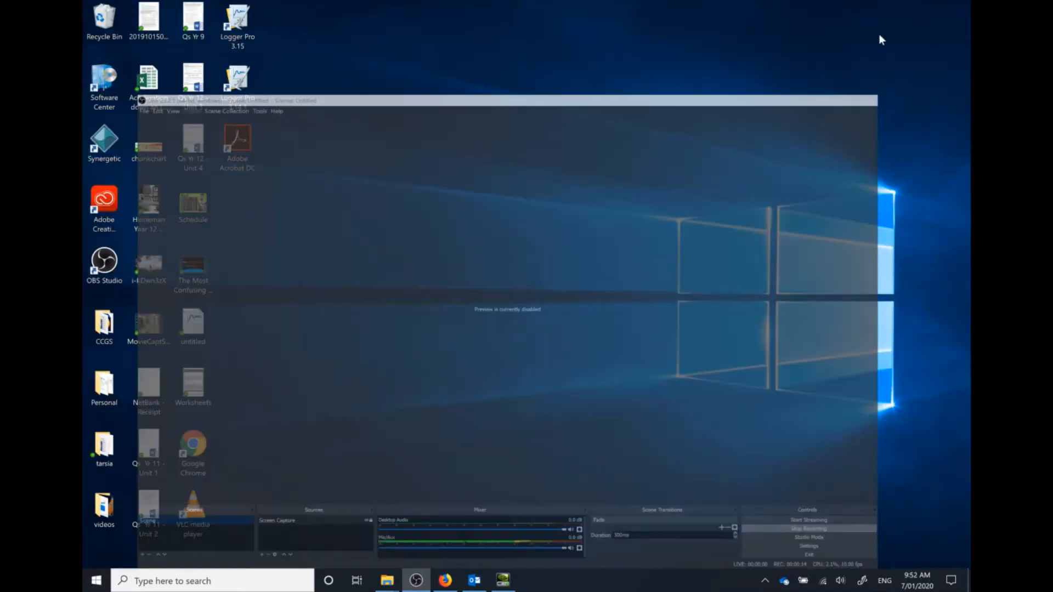
right_click(515, 146)
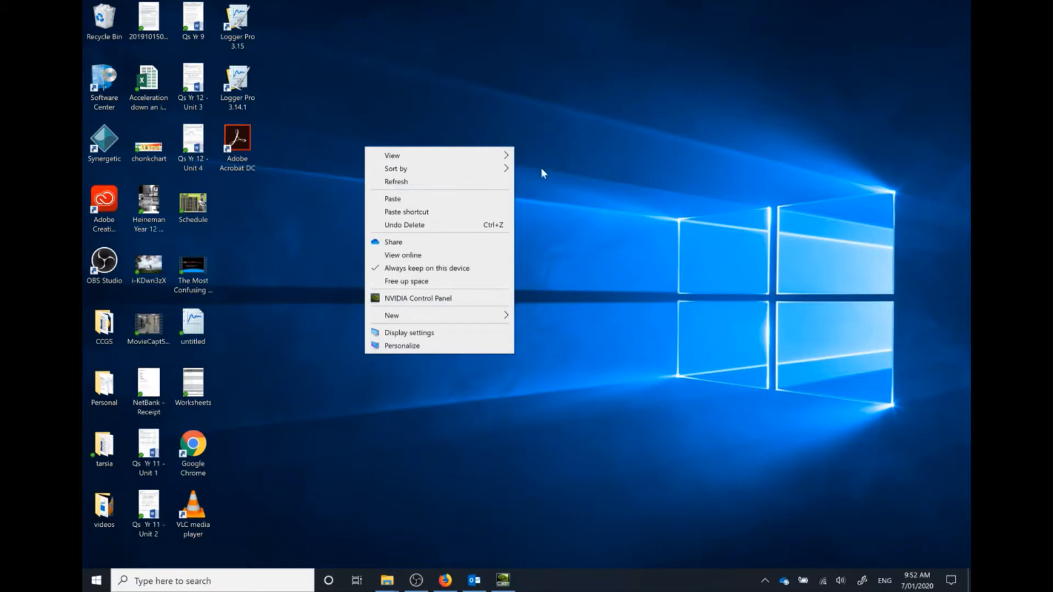
left_click(417, 585)
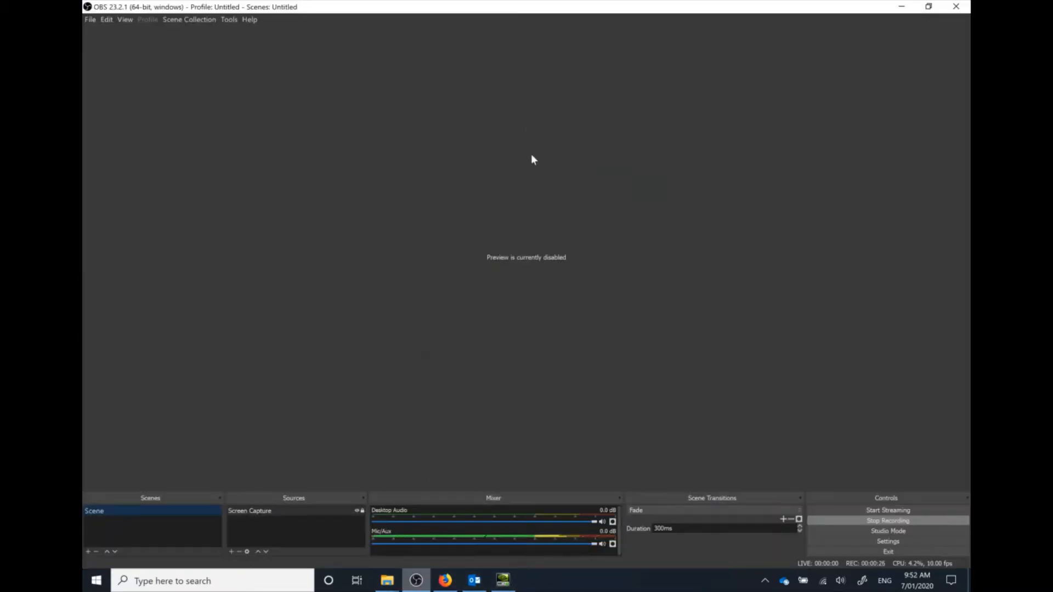
Step: Enable the OBS preview, then restore the window to a smaller size and move it aside to uncover the desktop
right_click(532, 156)
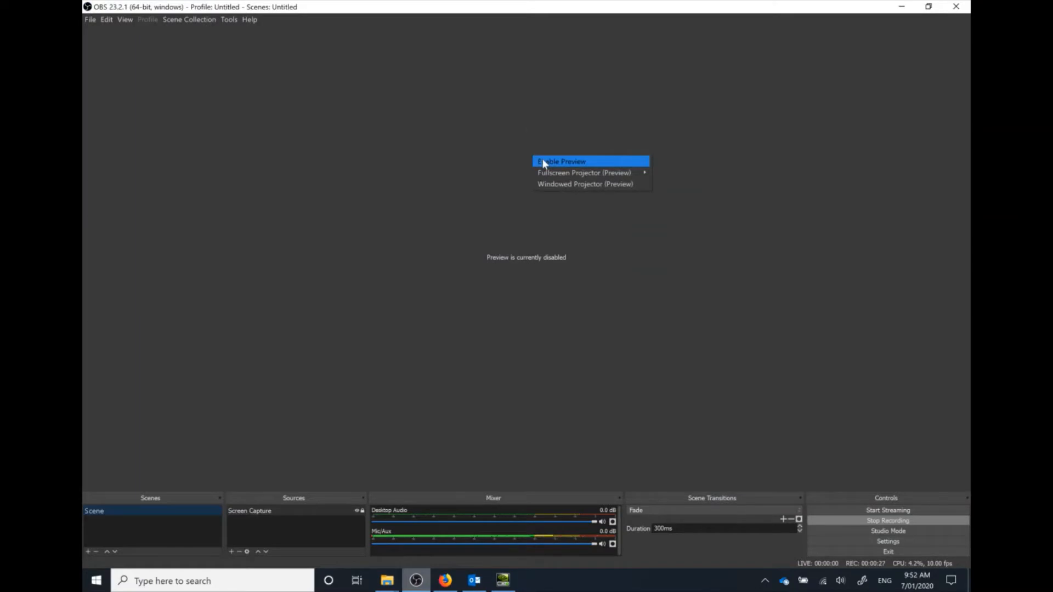
left_click(542, 161)
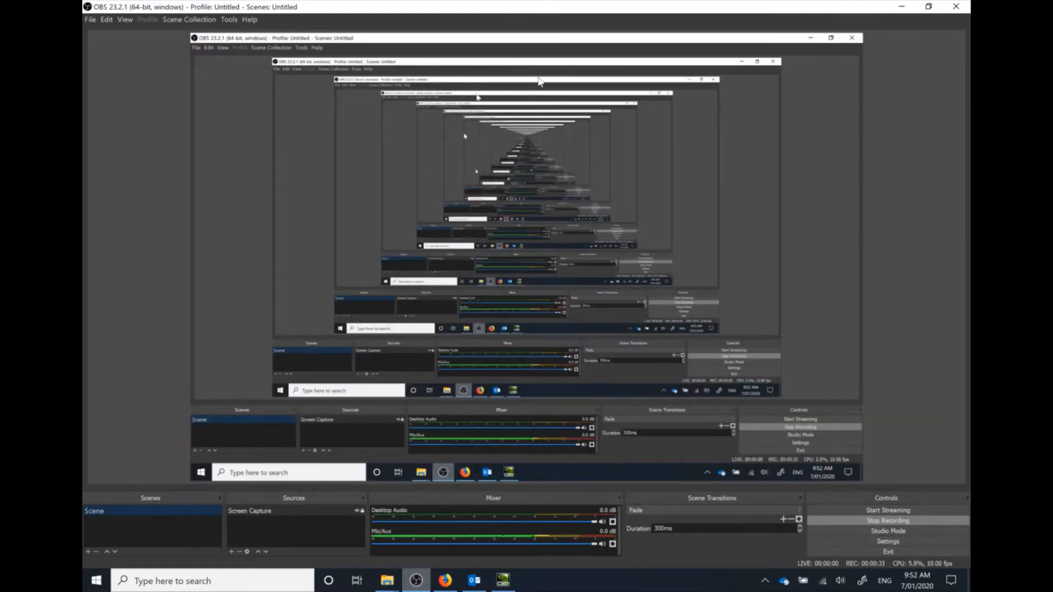
left_click(924, 9)
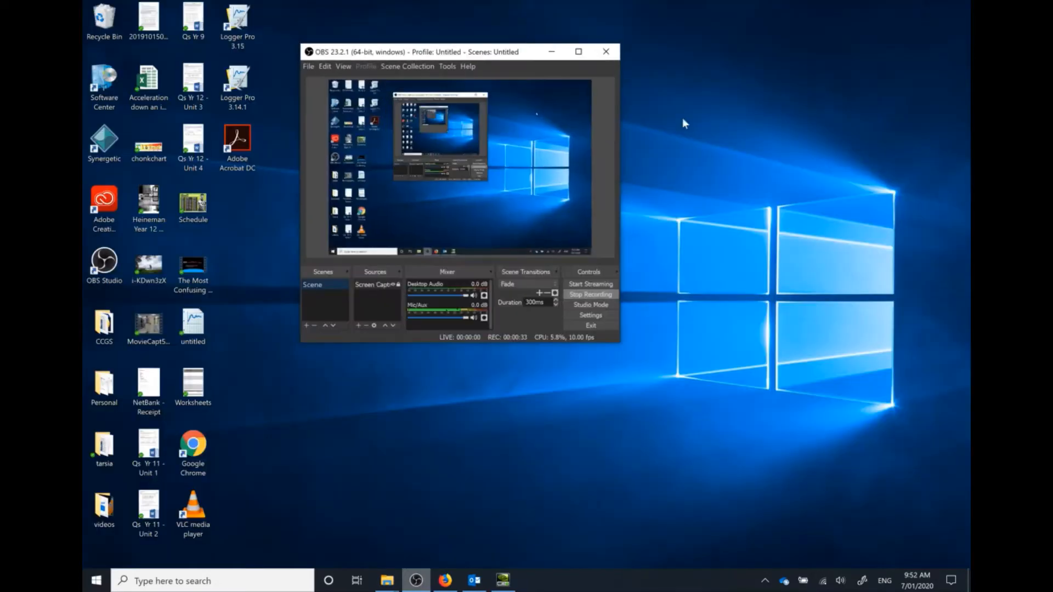
left_click_drag(522, 49, 761, 43)
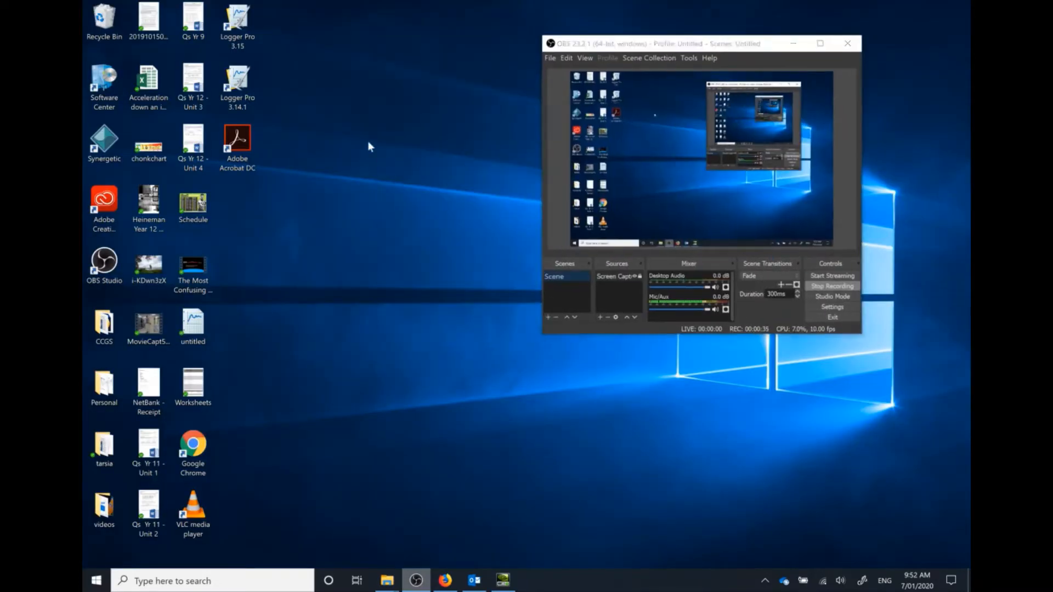
Step: In the NVIDIA Control Panel, set Integrated graphics as the preferred processor for Open Broadcaster Software and apply the setting
right_click(383, 130)
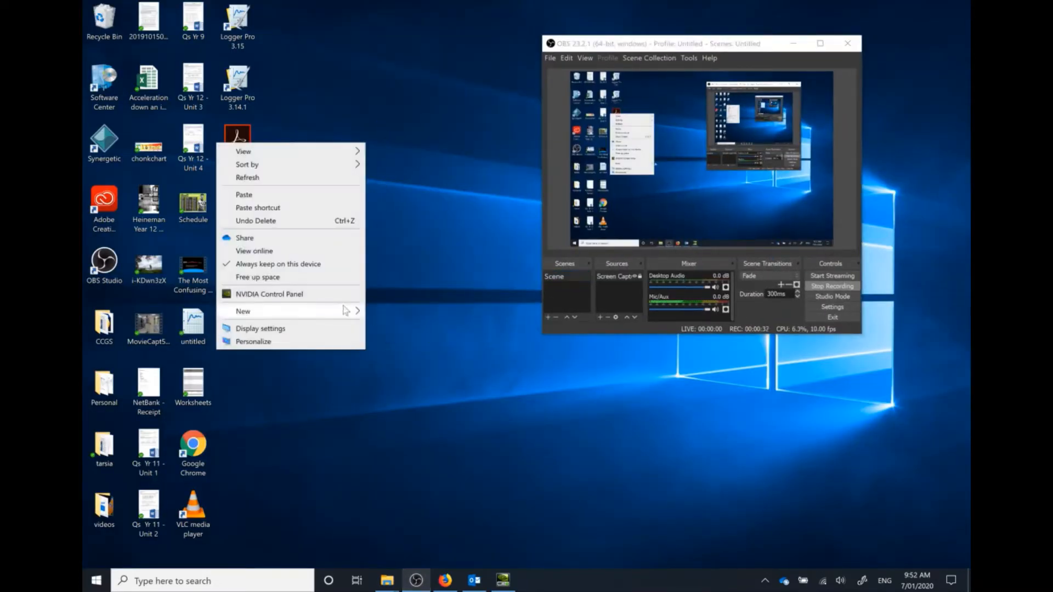
left_click(301, 294)
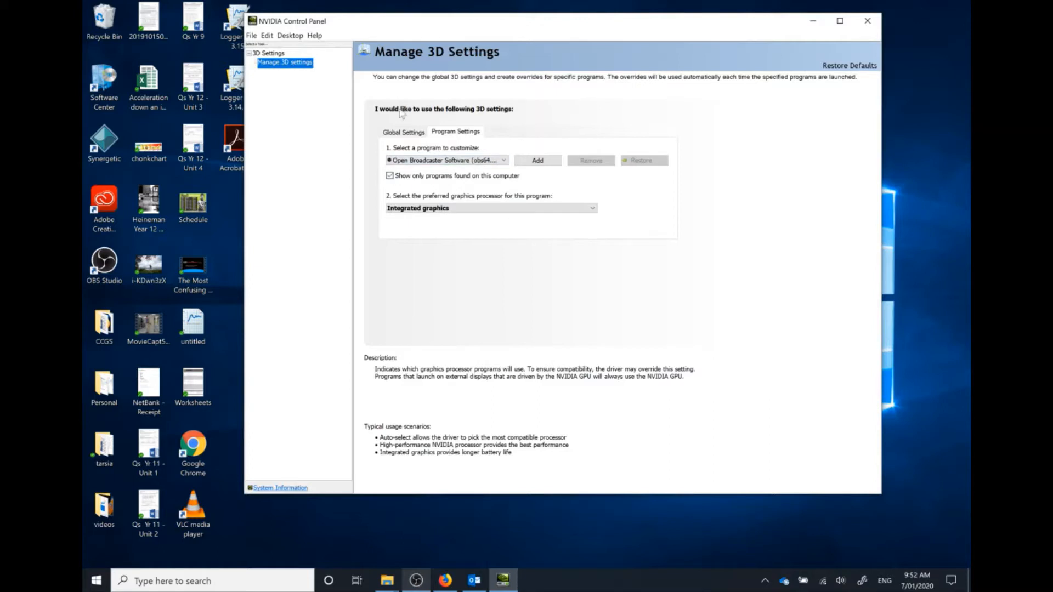
left_click(502, 161)
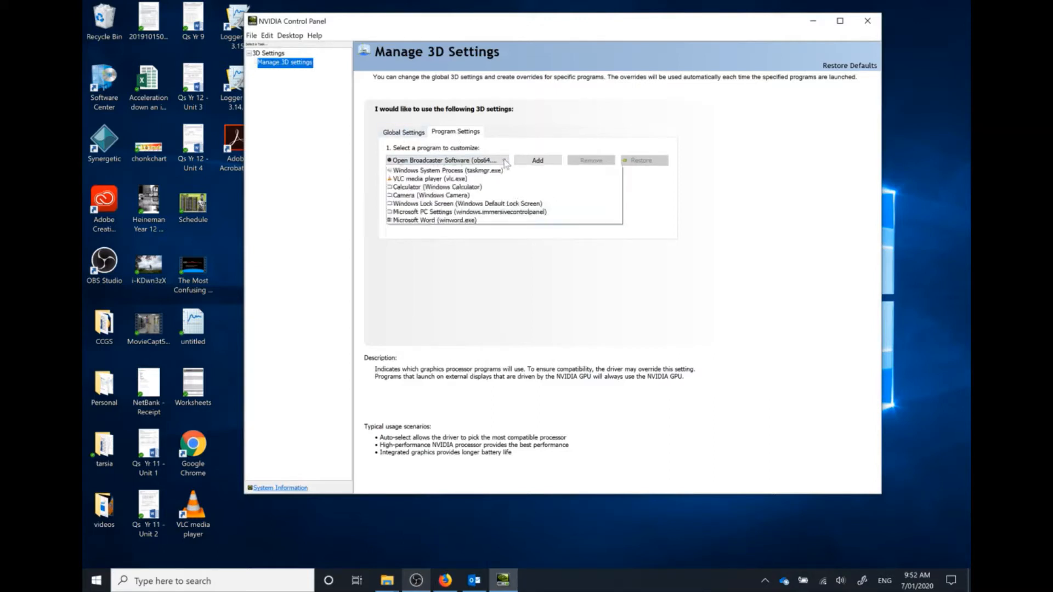
left_click(336, 266)
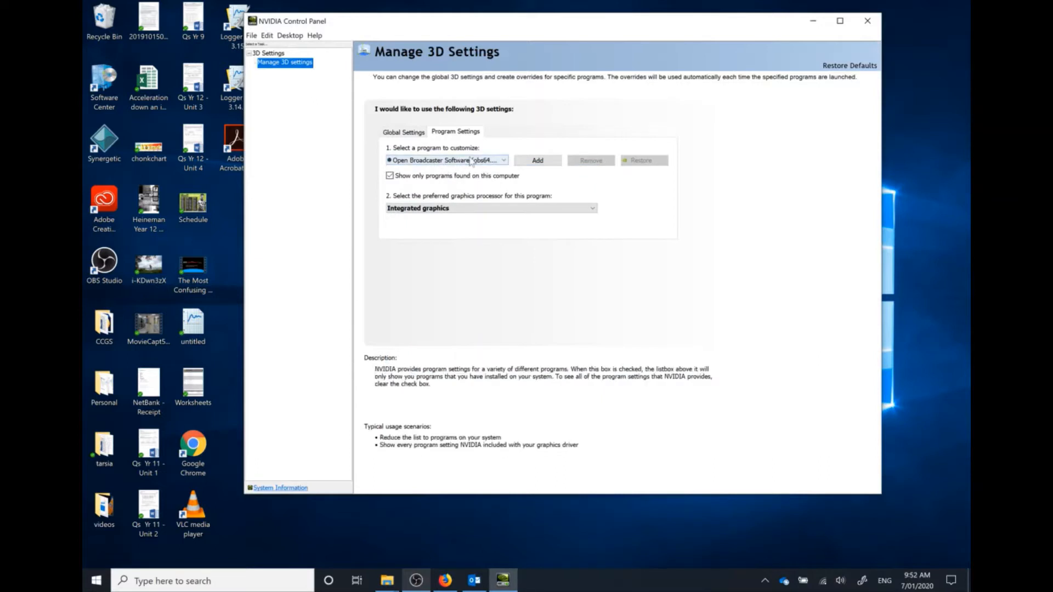
left_click(439, 211)
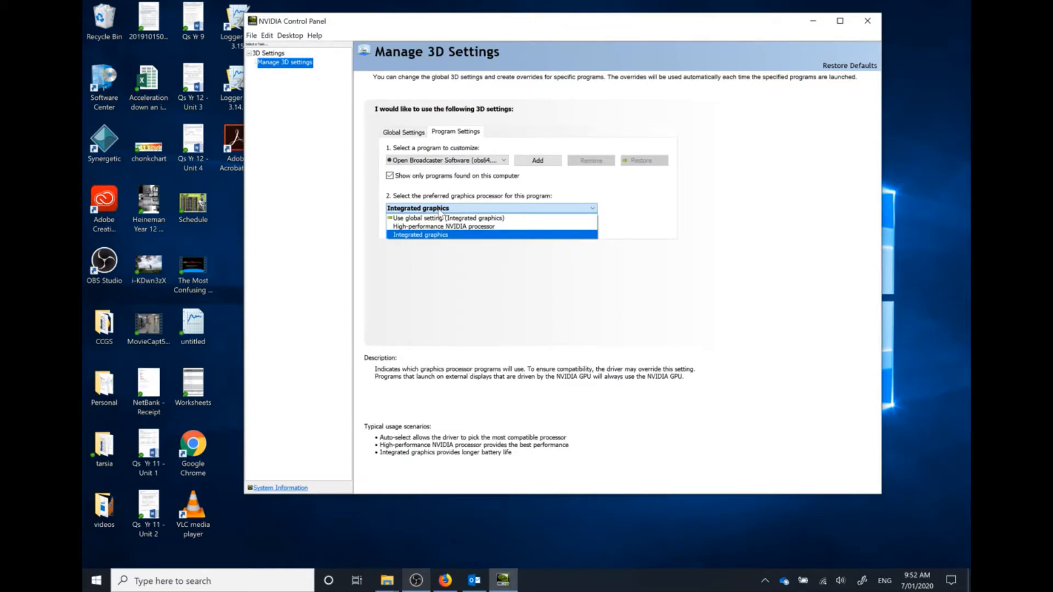
left_click(437, 235)
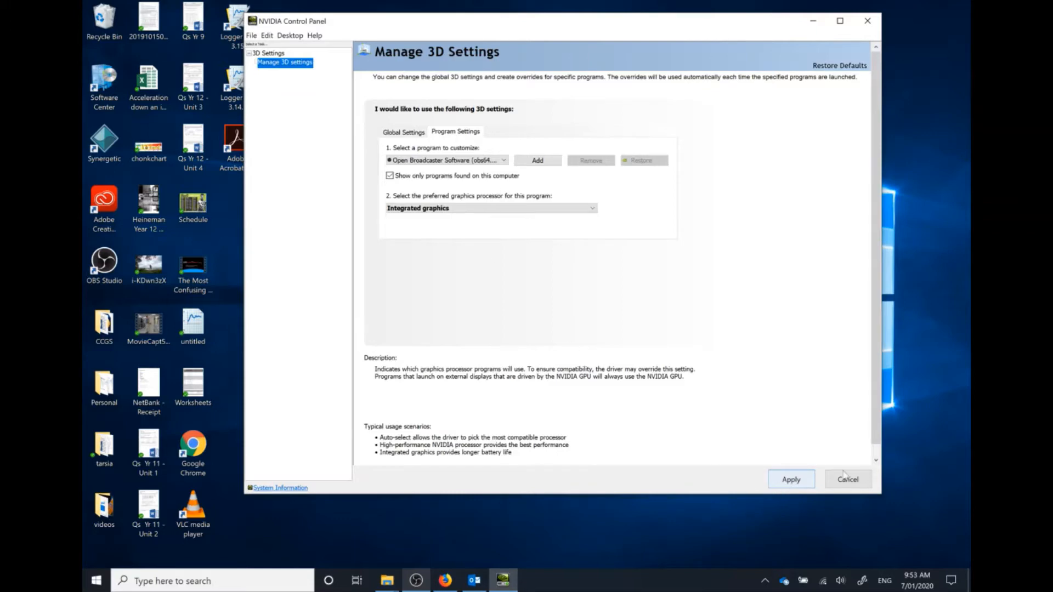
left_click(801, 480)
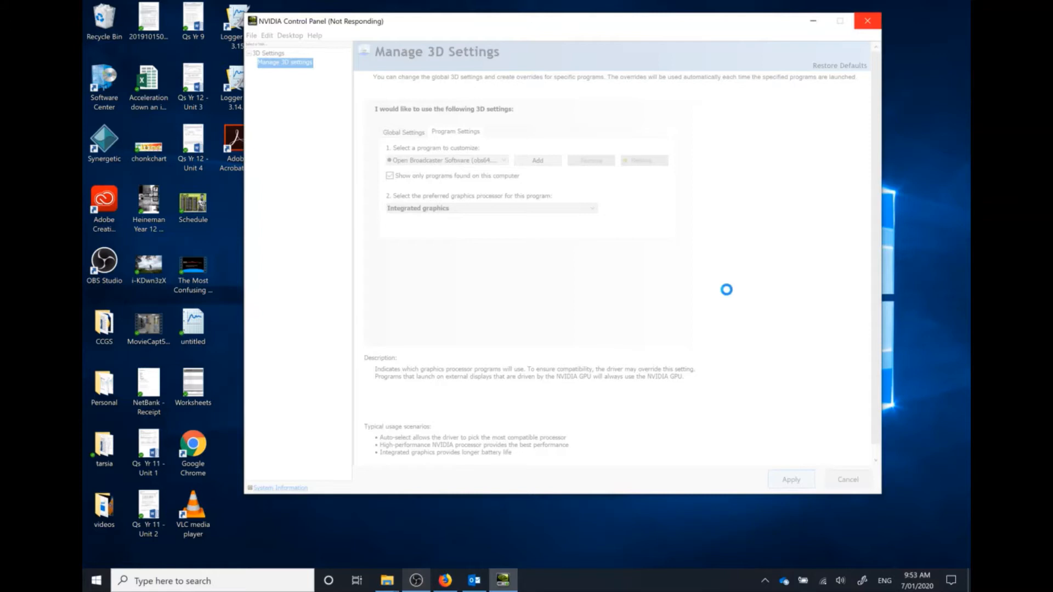
Step: Close the NVIDIA Control Panel, switch back to OBS and maximize its window
left_click(417, 580)
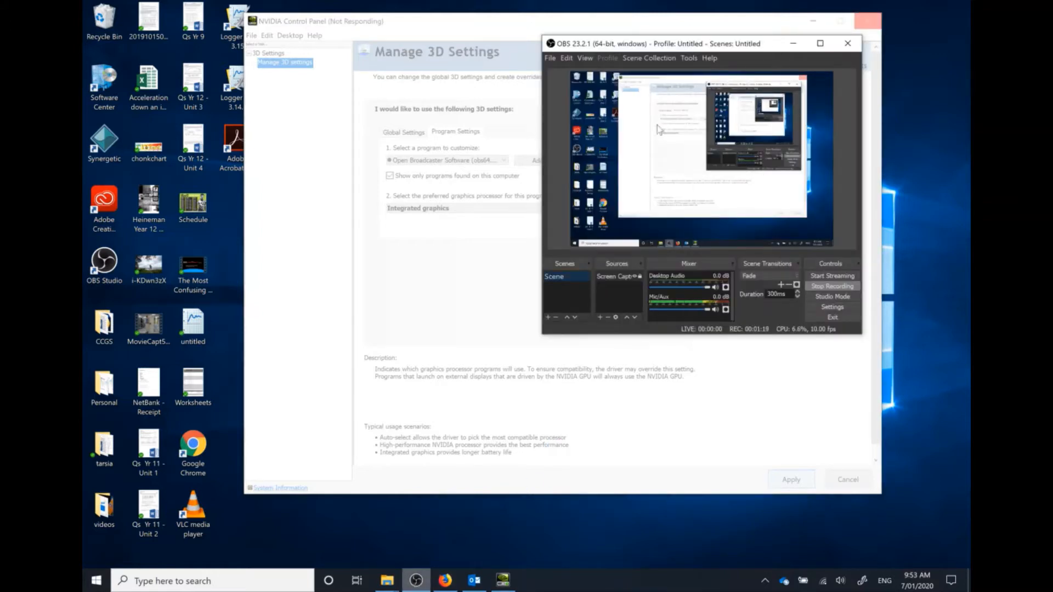
left_click_drag(690, 49, 851, 21)
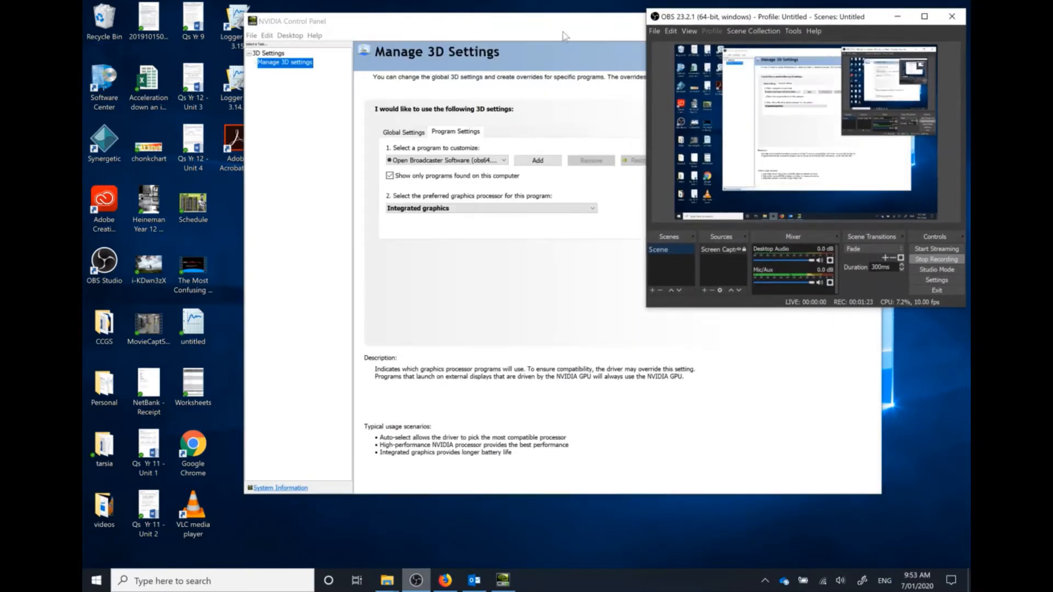
left_click(860, 22)
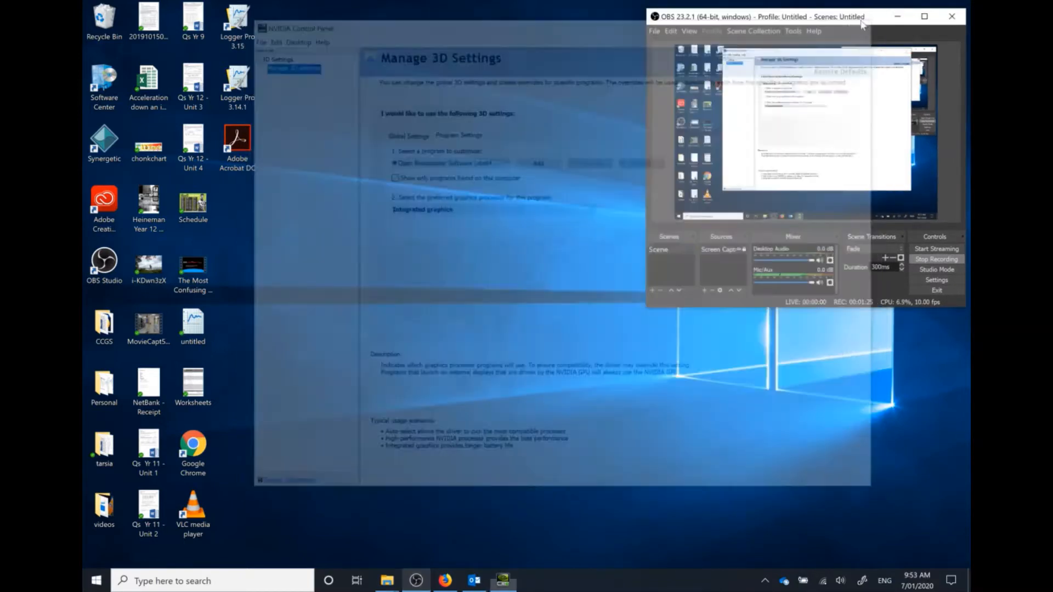
left_click_drag(867, 22, 552, 68)
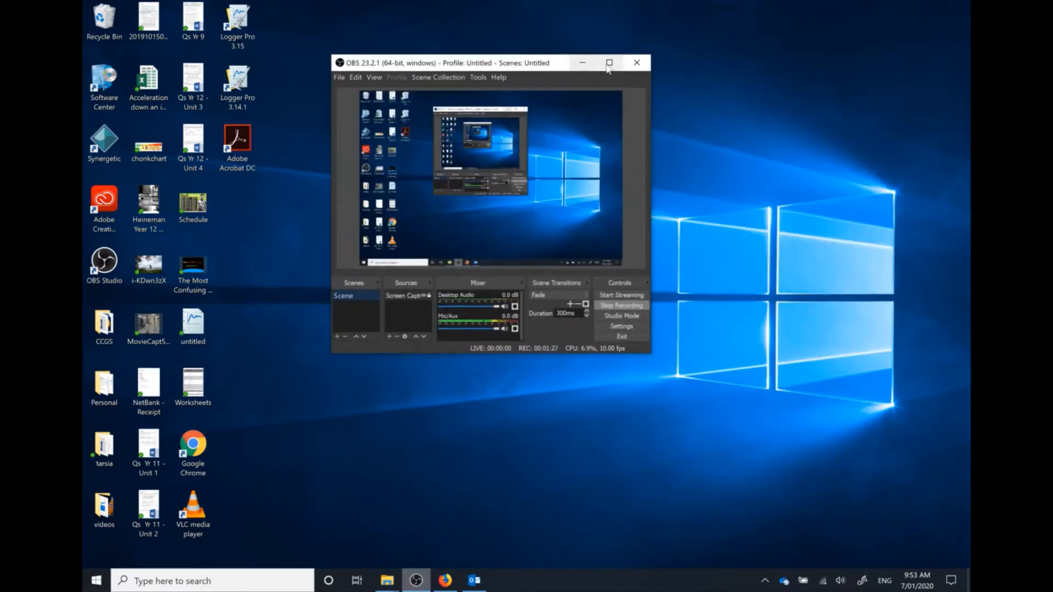
left_click(618, 62)
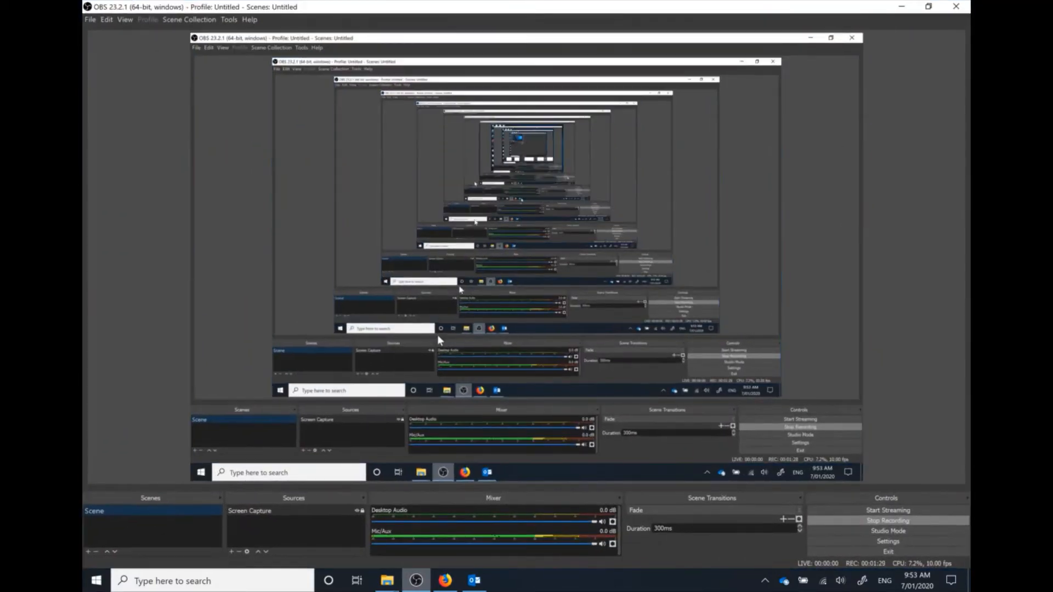
right_click(670, 117)
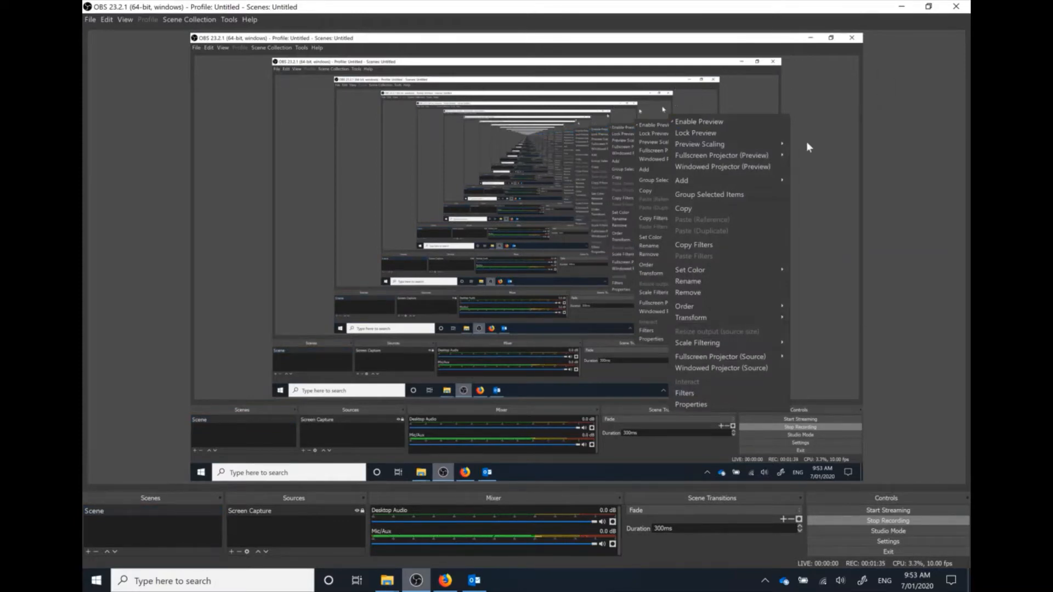
left_click(914, 111)
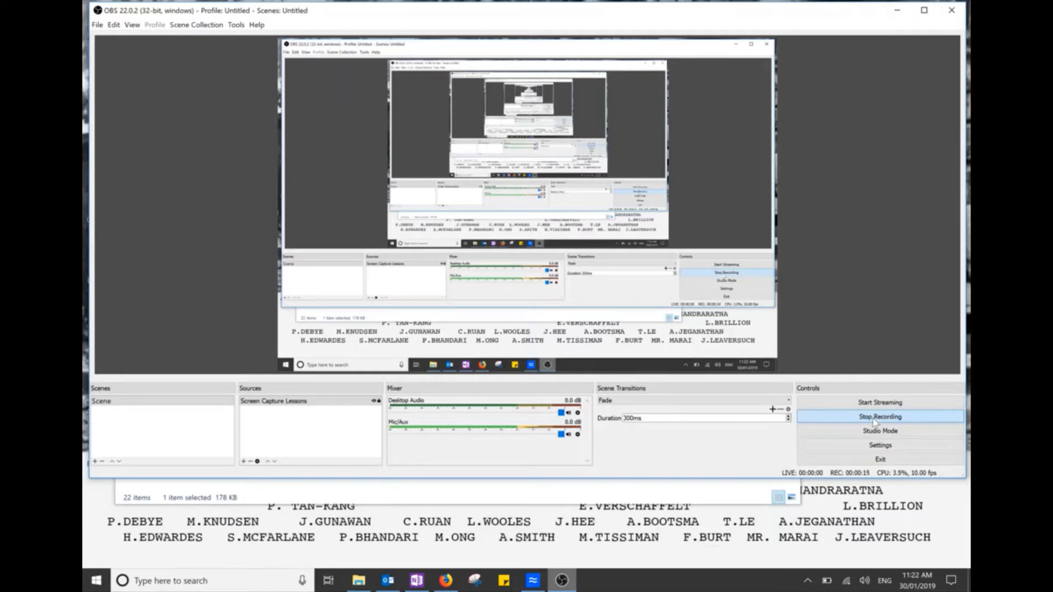
left_click(564, 584)
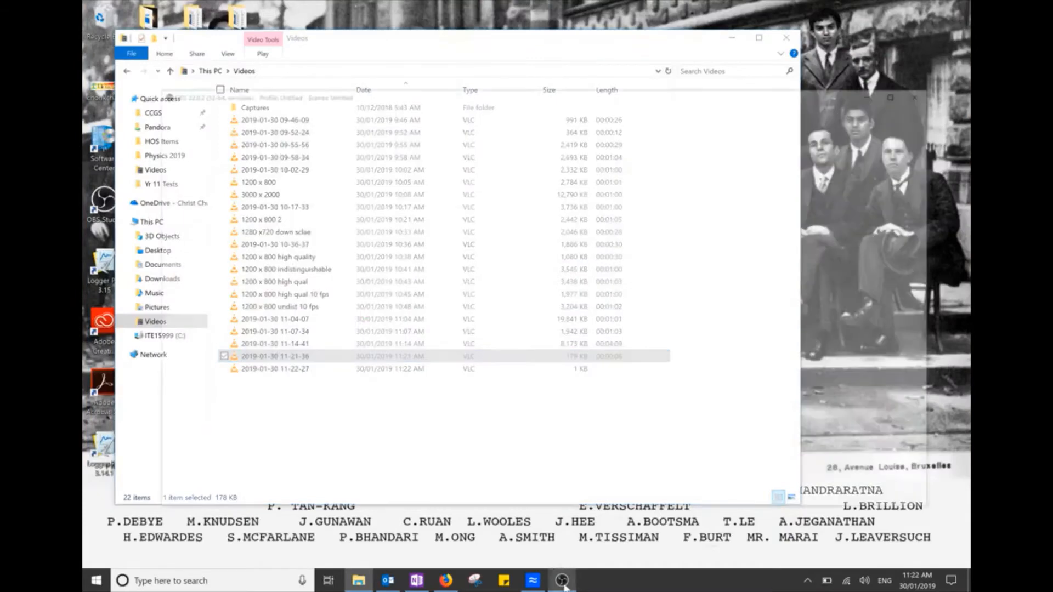
left_click(564, 586)
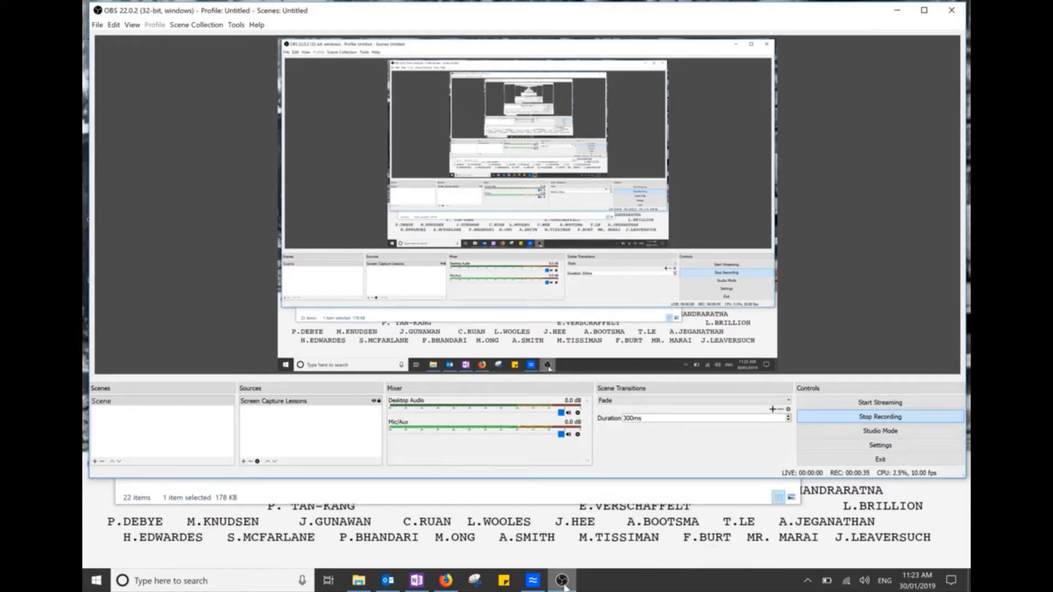
left_click(952, 581)
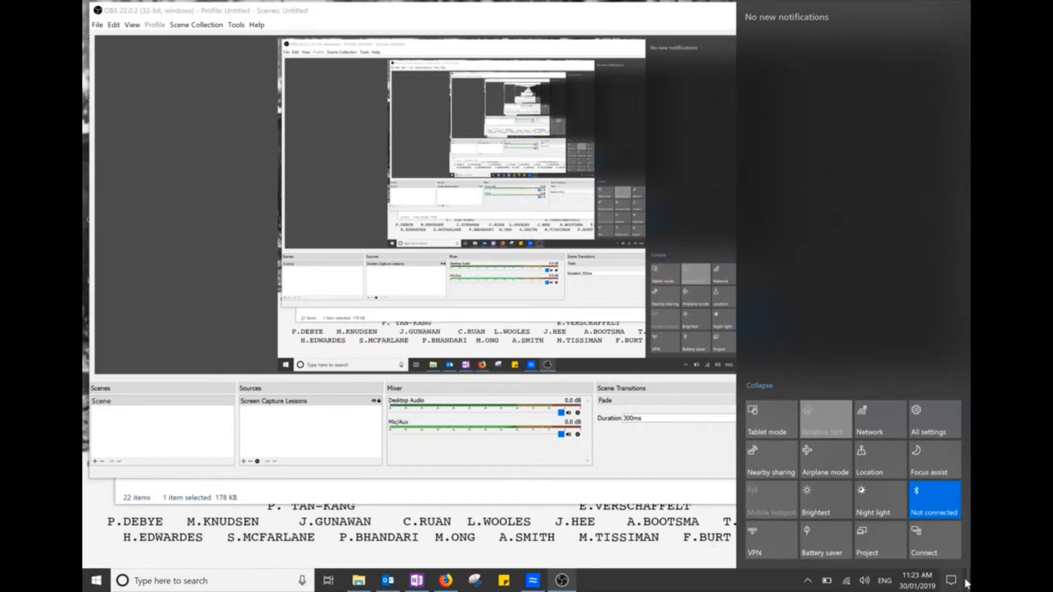
left_click(695, 21)
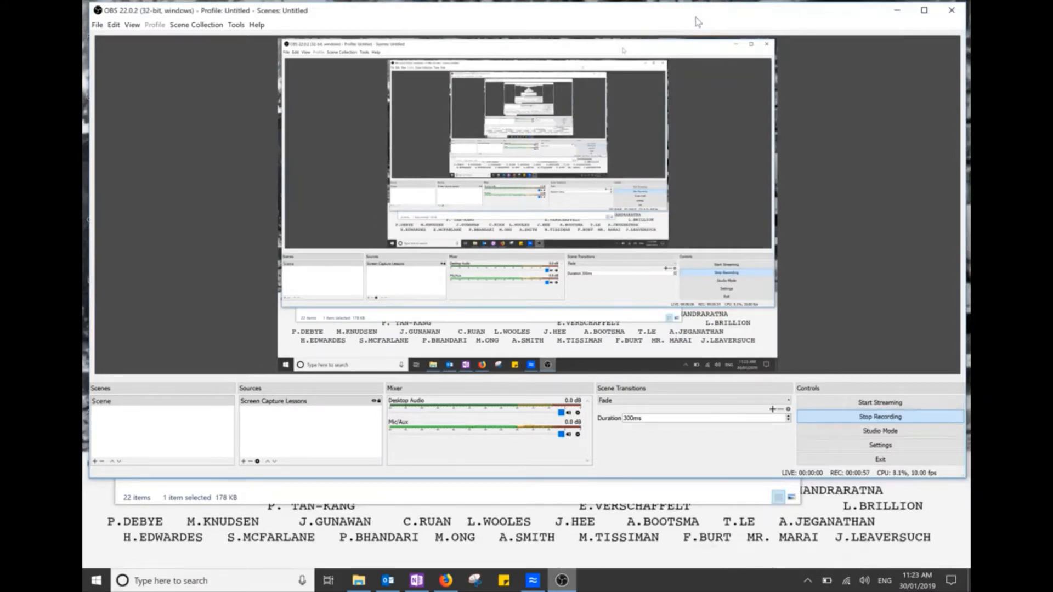
left_click(573, 583)
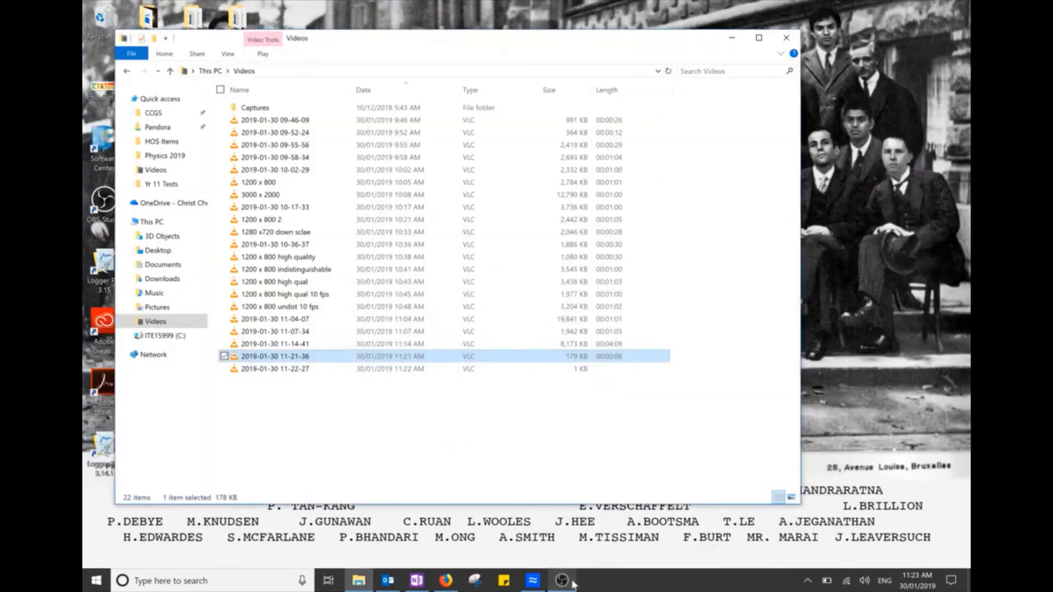
left_click(573, 582)
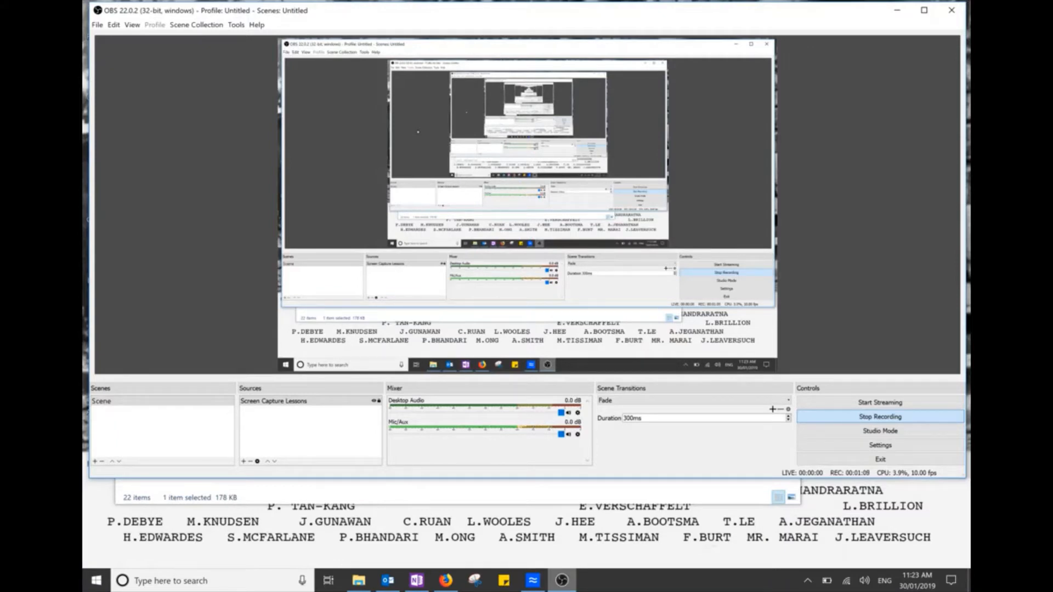
left_click(895, 445)
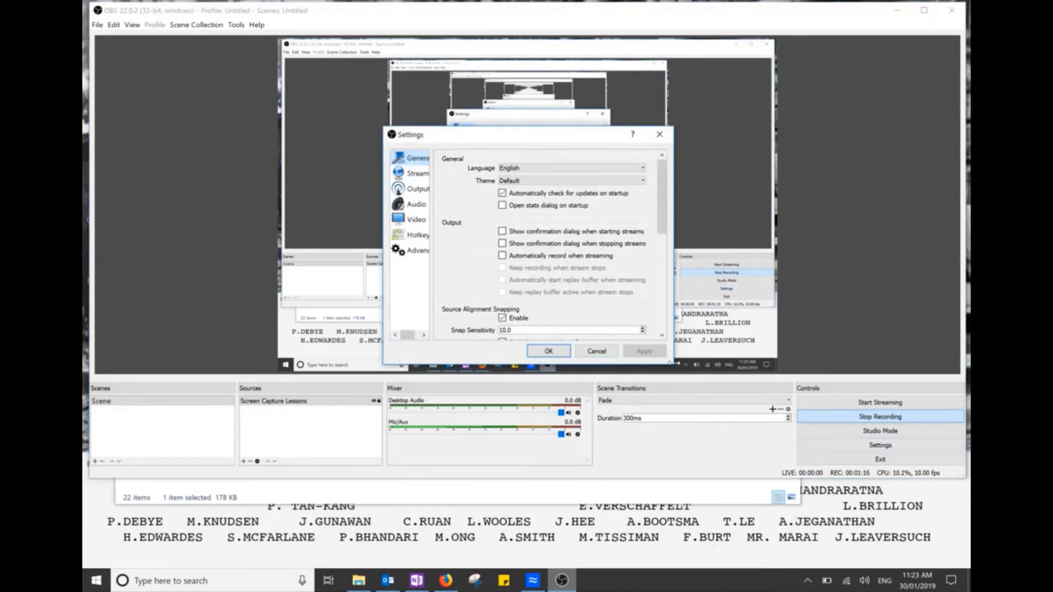
left_click_drag(674, 365, 814, 564)
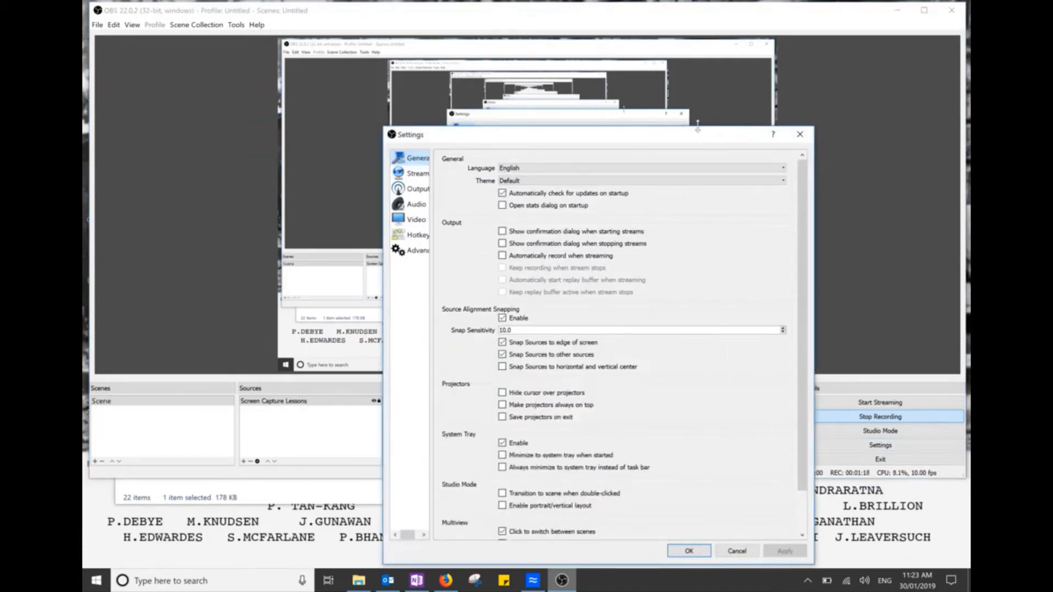
left_click_drag(694, 142, 702, 35)
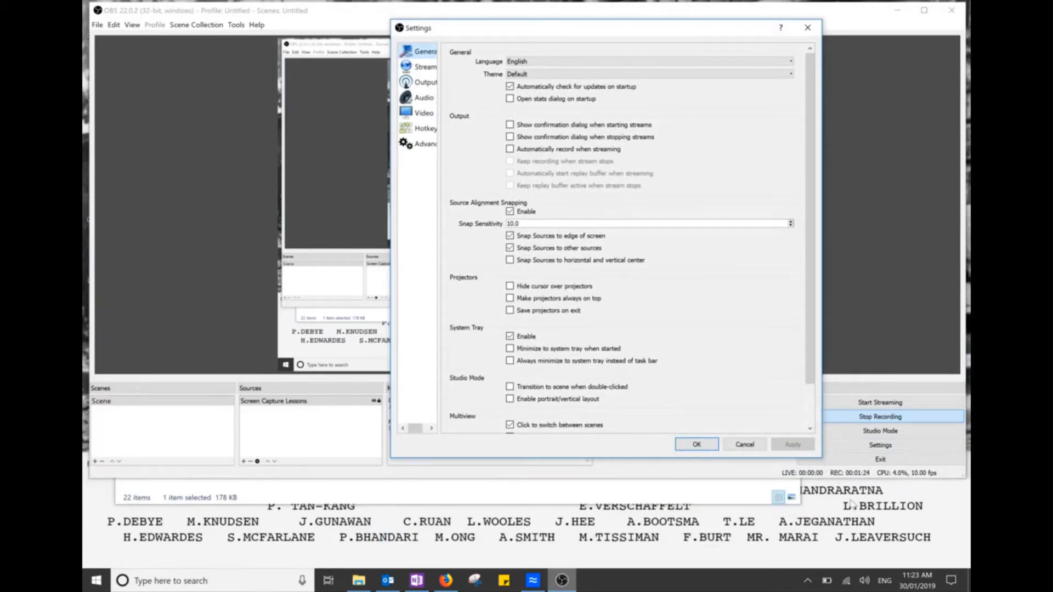
left_click(809, 30)
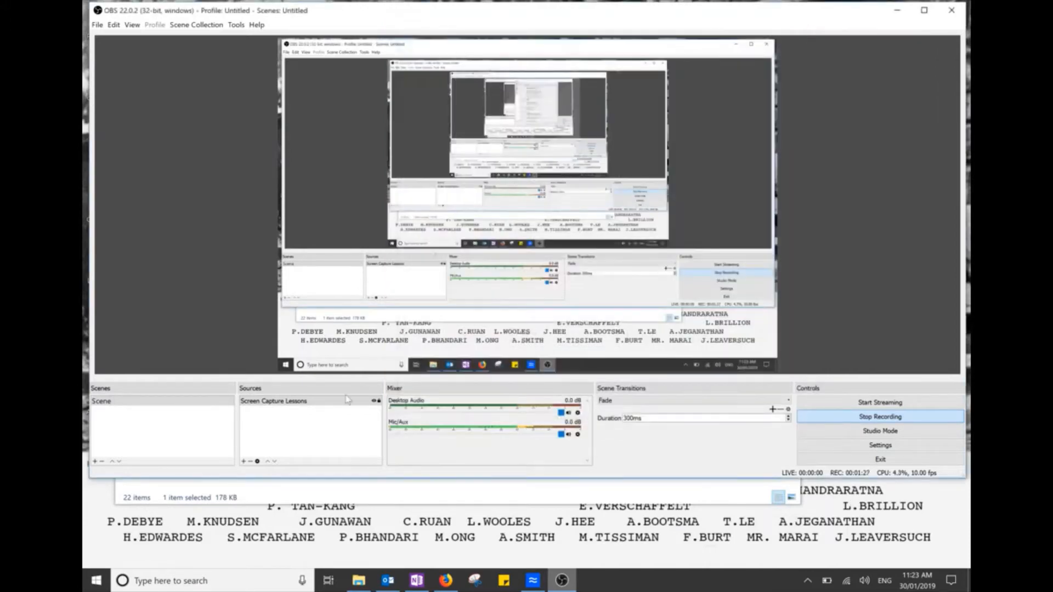
Step: Add a new Display Capture source named tutorial with Display 0 and cursor capture enabled
left_click(245, 462)
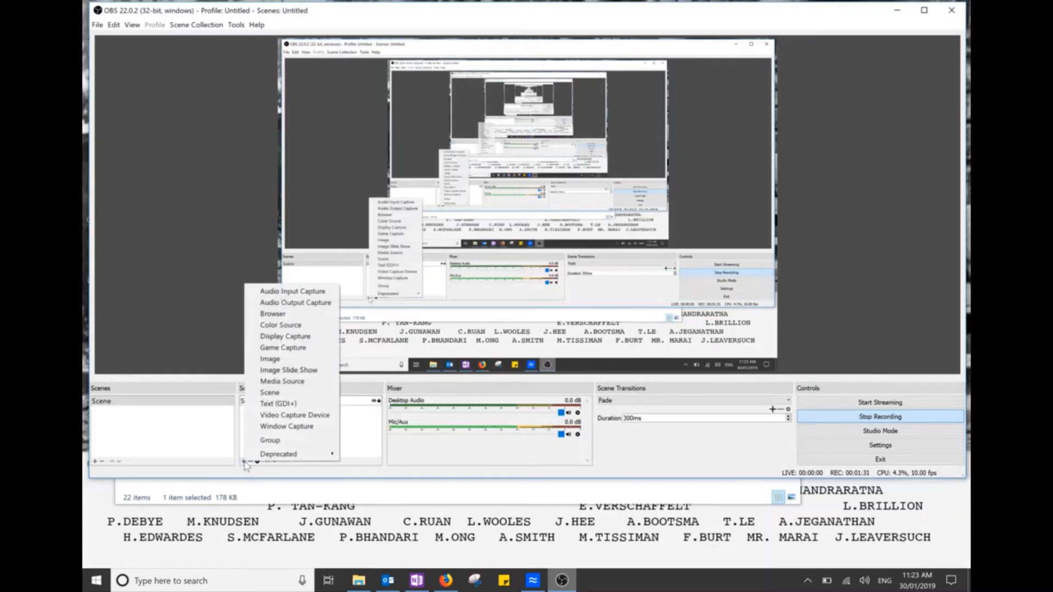
left_click(281, 337)
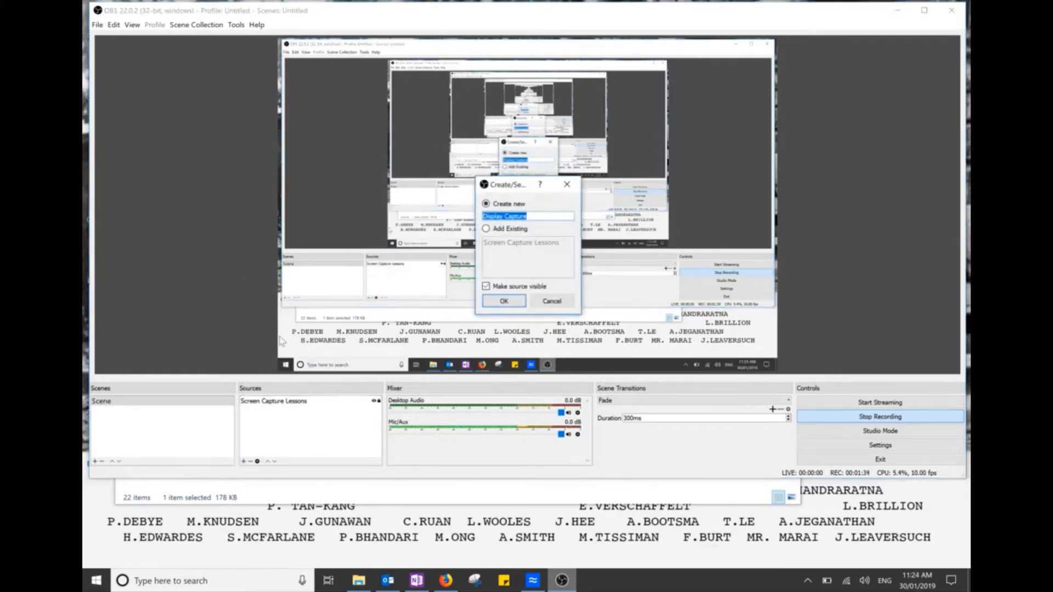
type("tutorial")
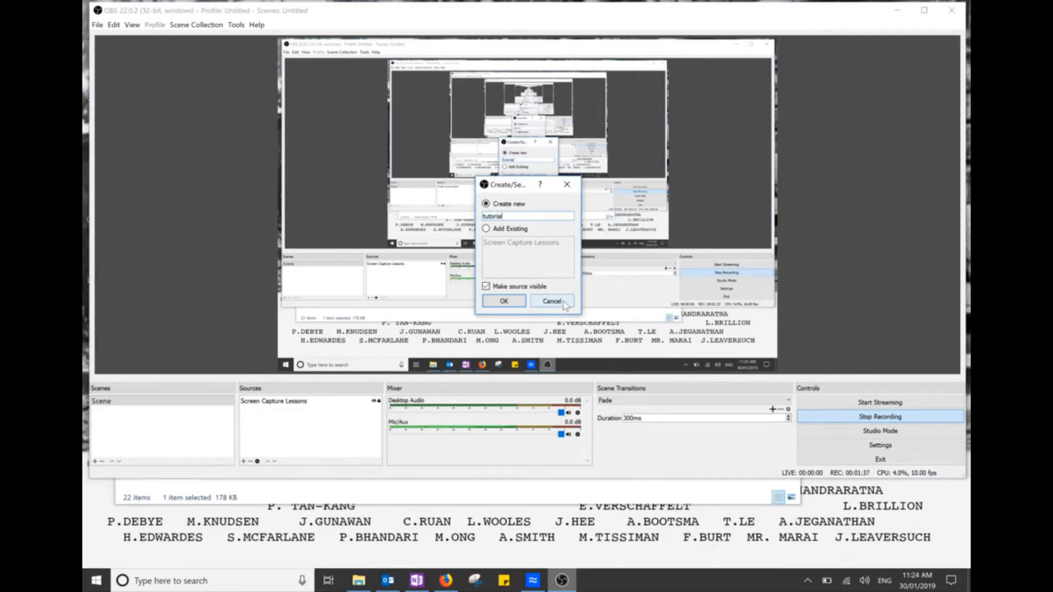
left_click(504, 301)
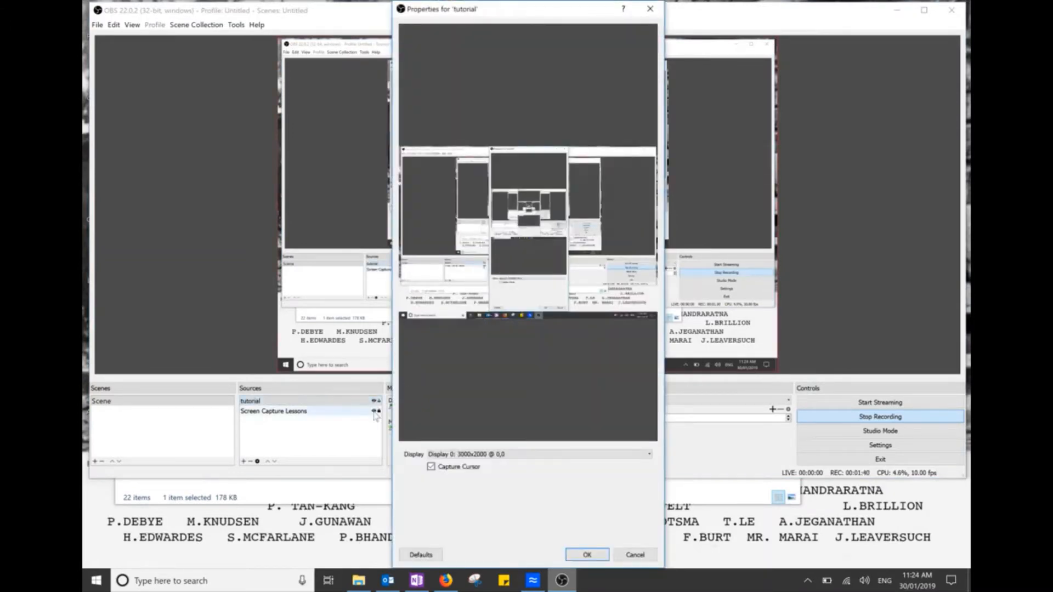
key("Return")
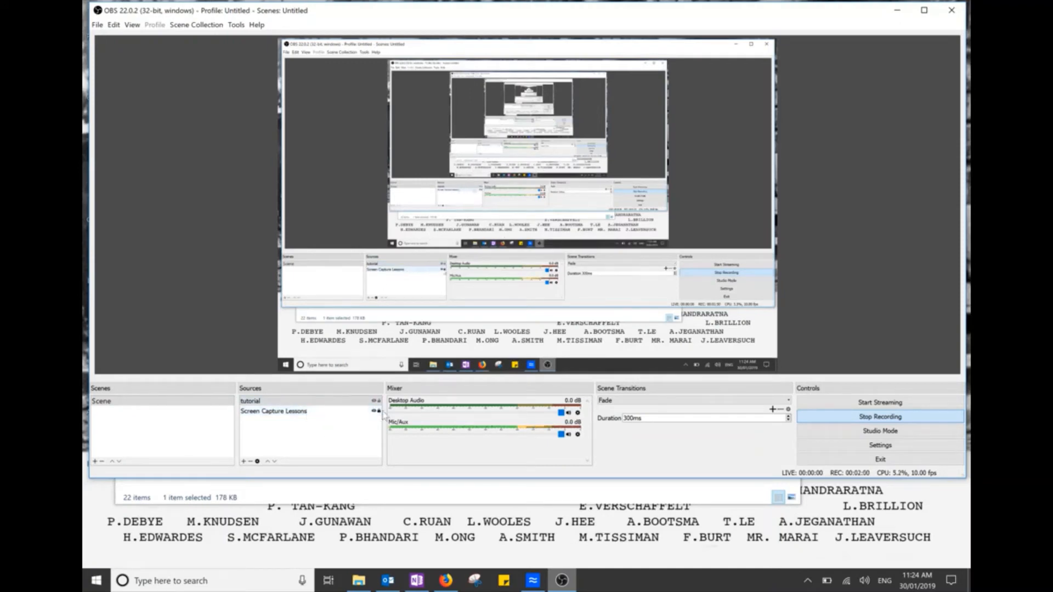
Step: Unlock the Screen Capture Lessons source and toggle the visibility of the Screen Capture Lessons and tutorial sources
left_click(379, 412)
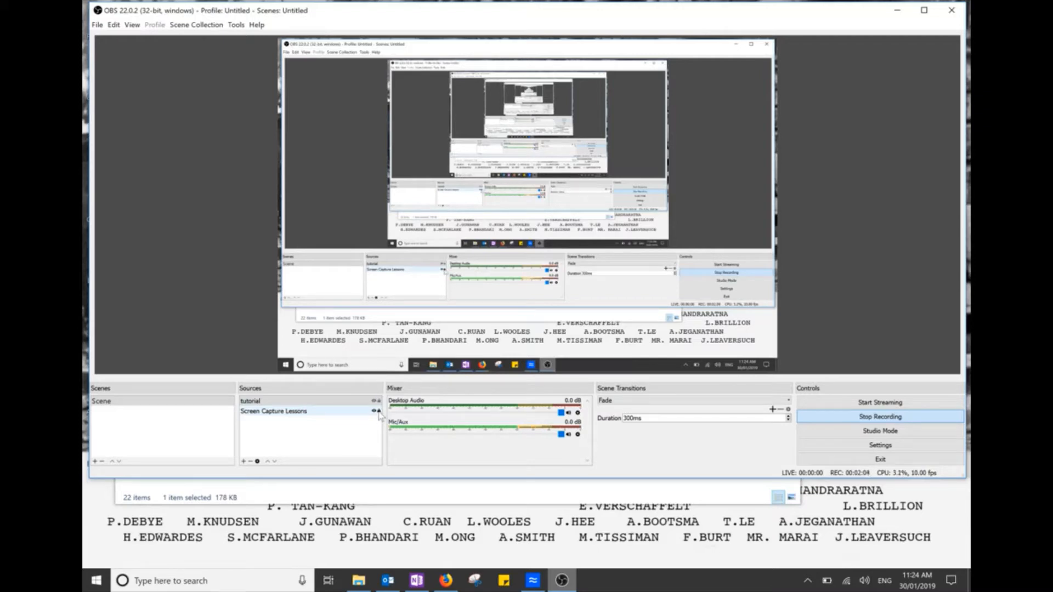
left_click(308, 416)
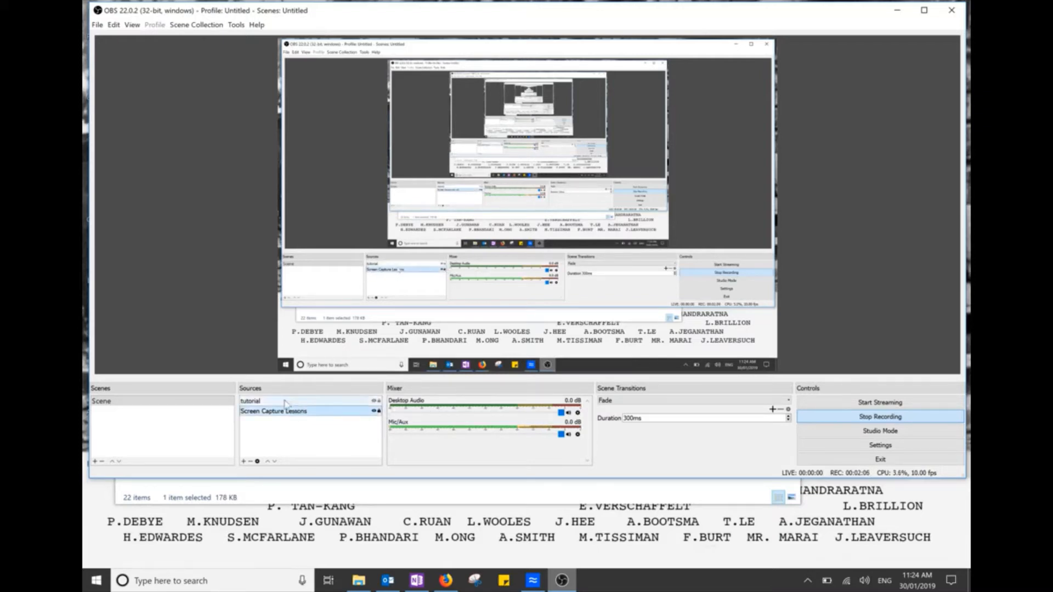
left_click(261, 403)
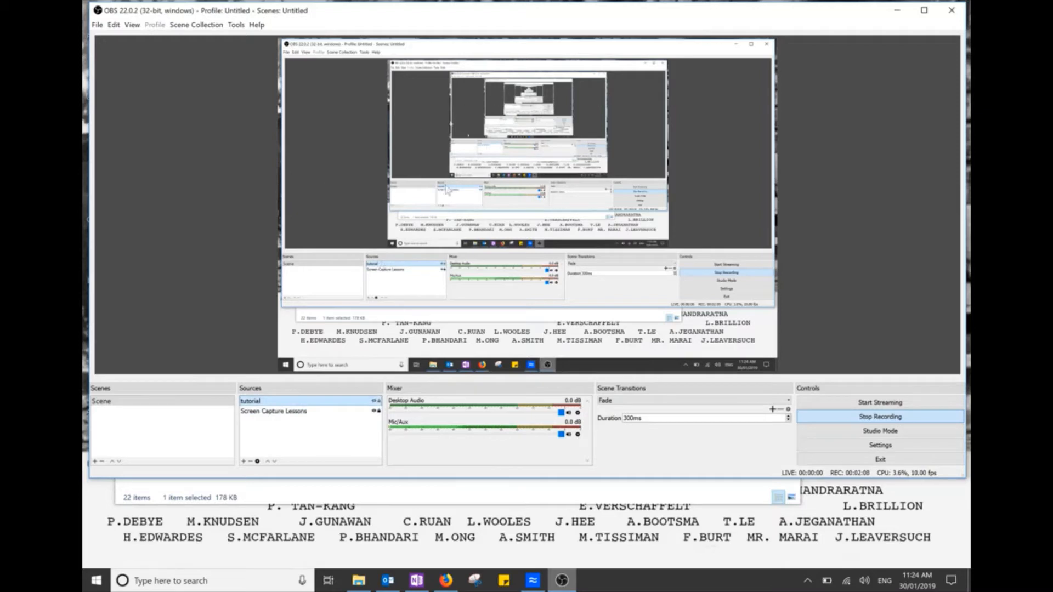
left_click(371, 412)
left_click(371, 402)
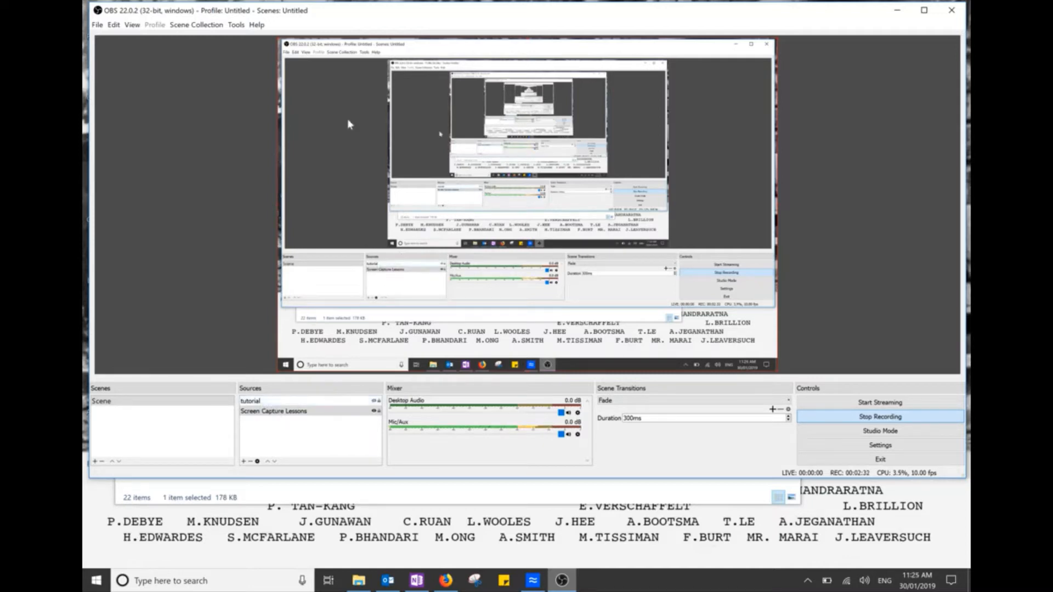
Step: Open the settings in an enlarged dialog and review the General, Output, Audio and Video options
left_click(874, 447)
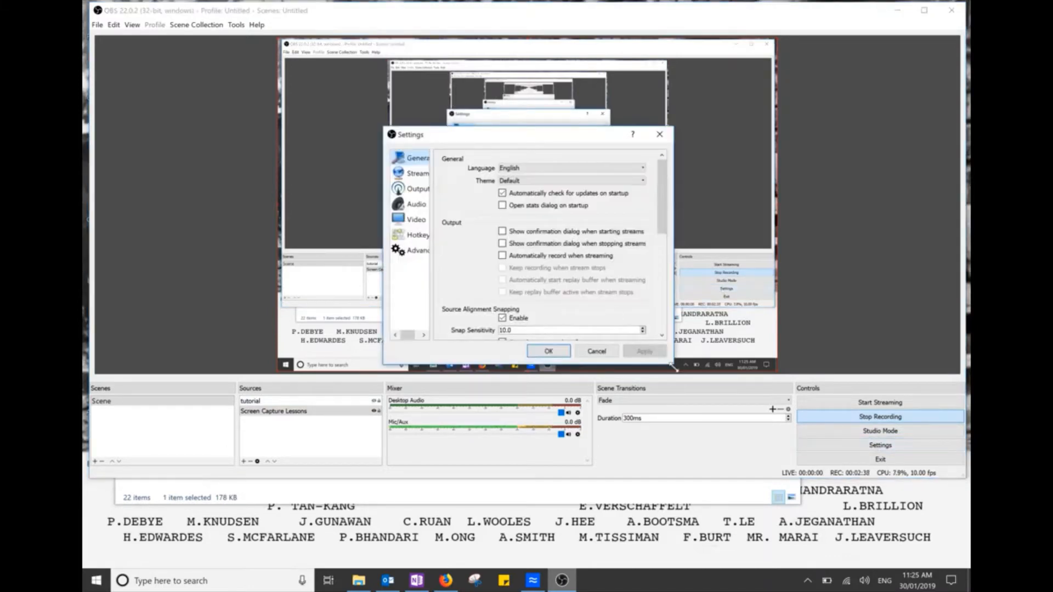
left_click_drag(674, 364, 793, 510)
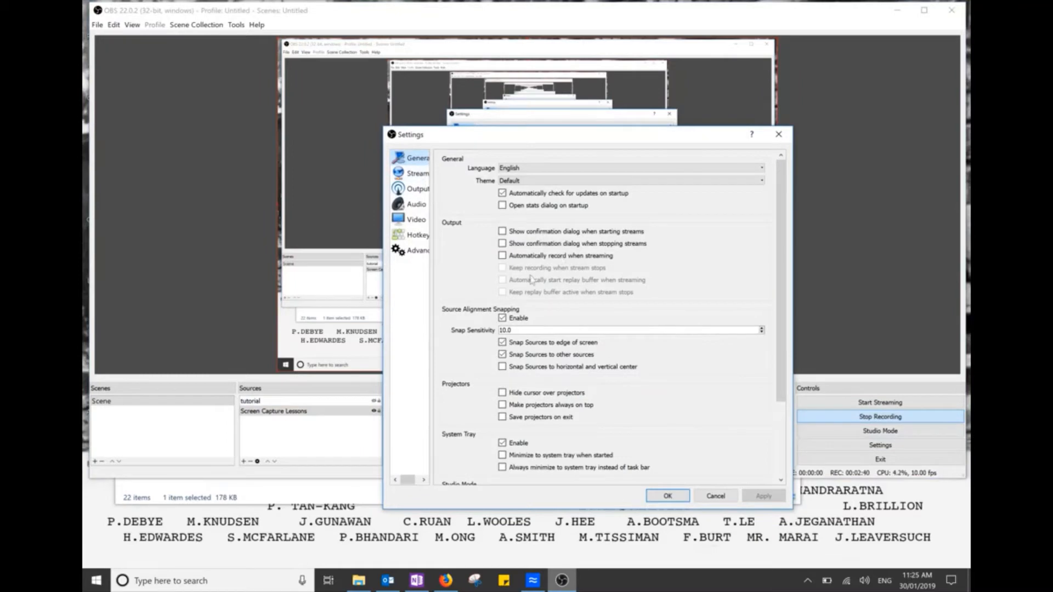
scroll(522, 322, "down", 3)
scroll(527, 329, "down", 3)
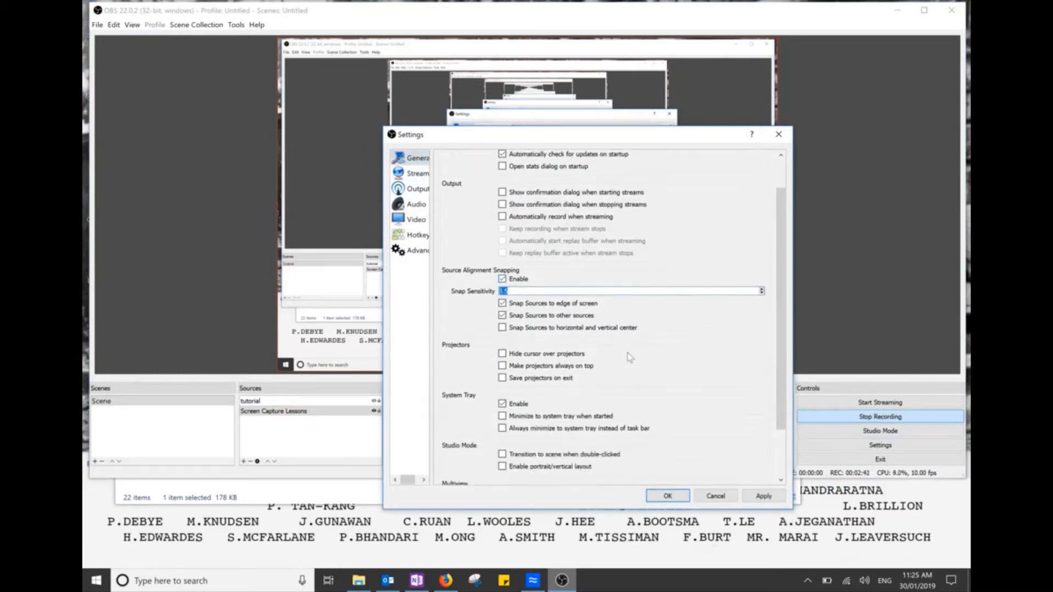
scroll(630, 357, "up", 5)
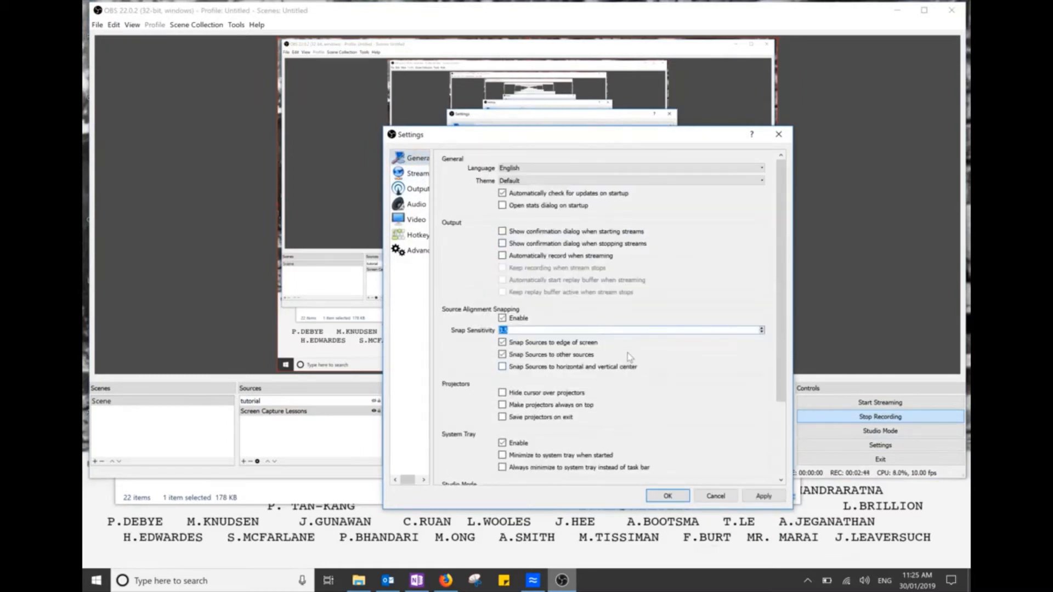
left_click(417, 189)
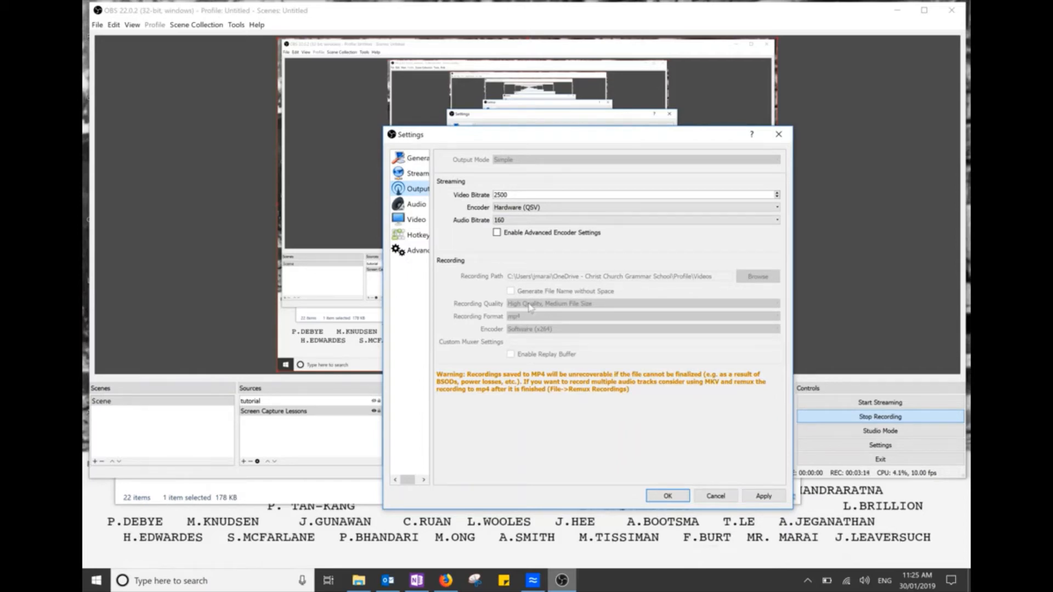
left_click(413, 211)
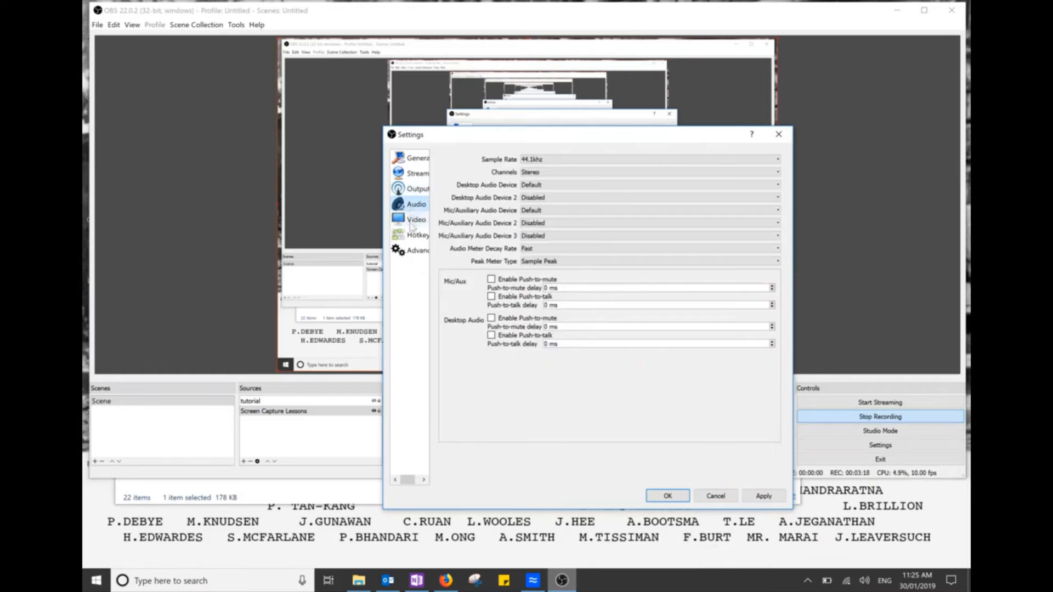
left_click(415, 220)
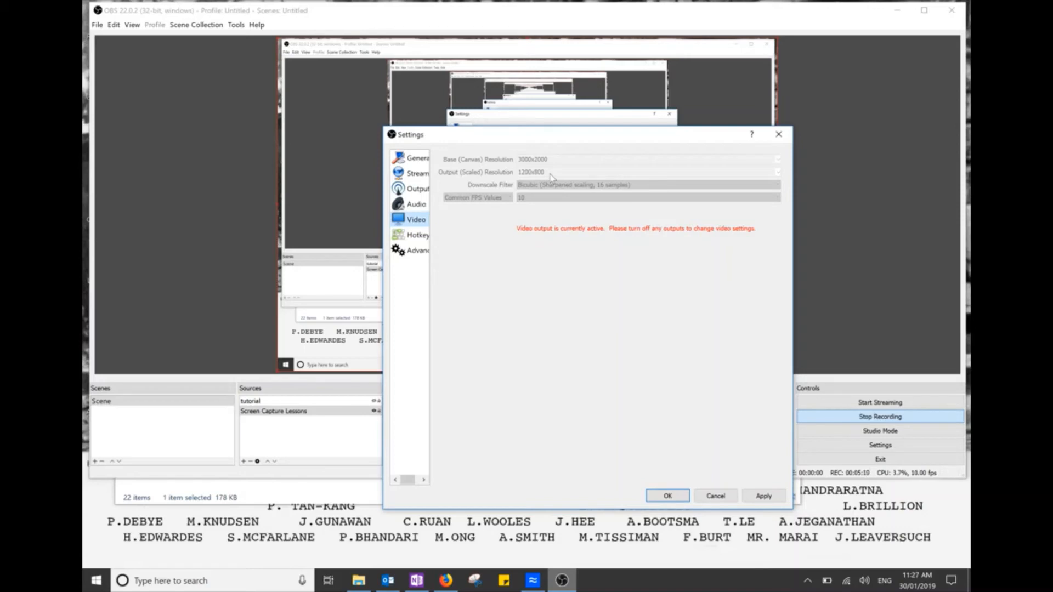
Step: In the advanced settings, set the Audio Monitoring Device to Default and save the settings
left_click(414, 250)
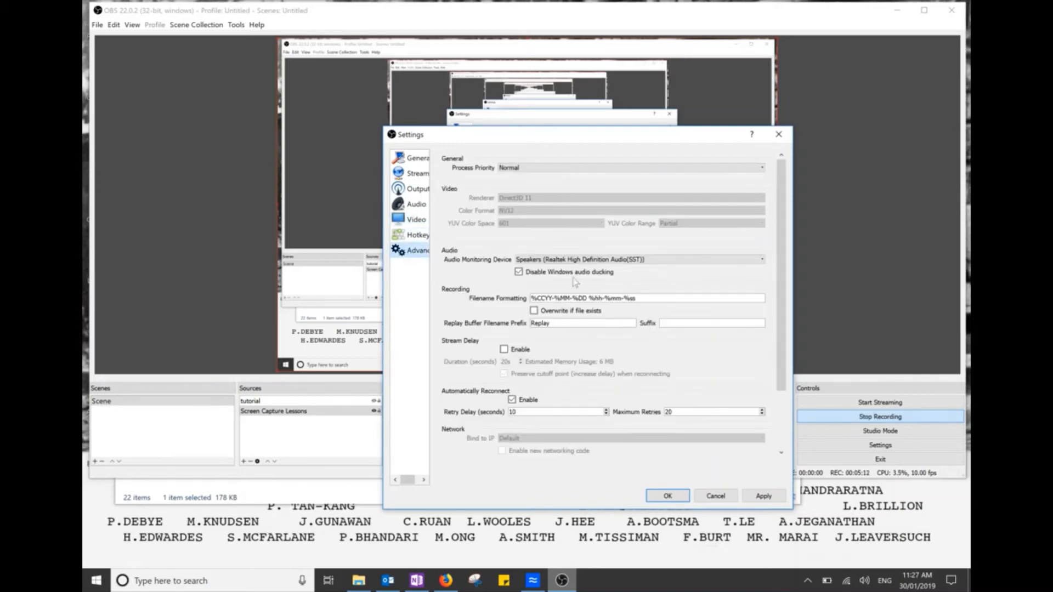
scroll(530, 249, "down", 1)
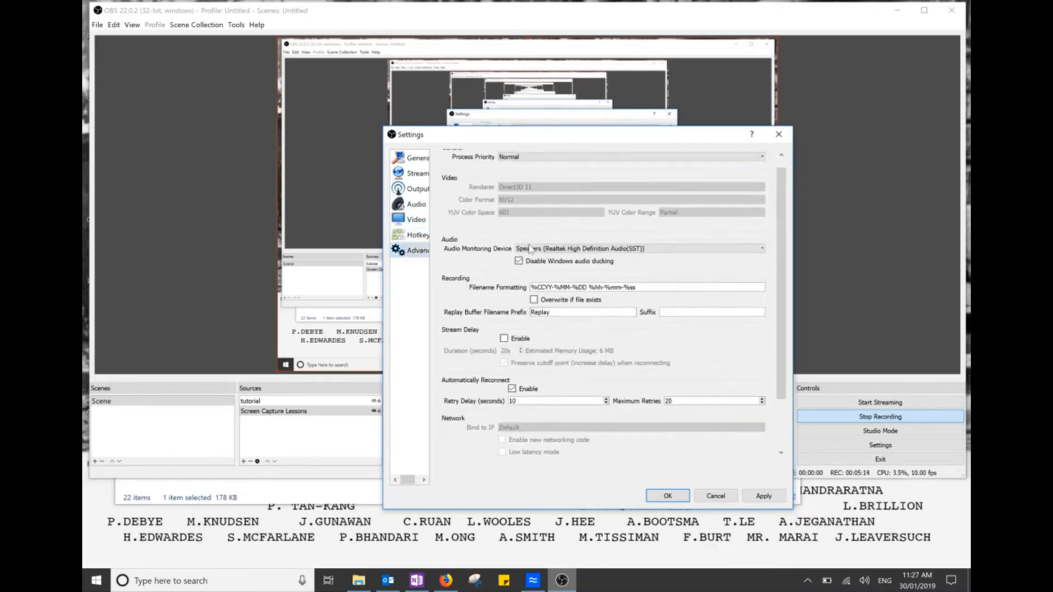
scroll(531, 249, "up", 1)
scroll(522, 250, "down", 1)
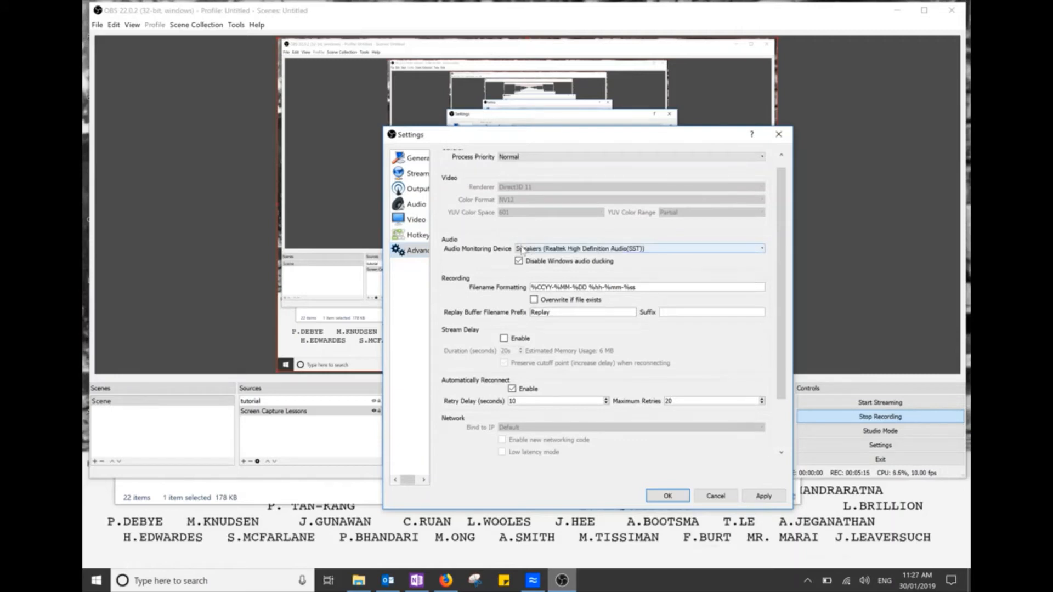
scroll(523, 250, "up", 1)
scroll(524, 250, "down", 1)
scroll(525, 251, "up", 1)
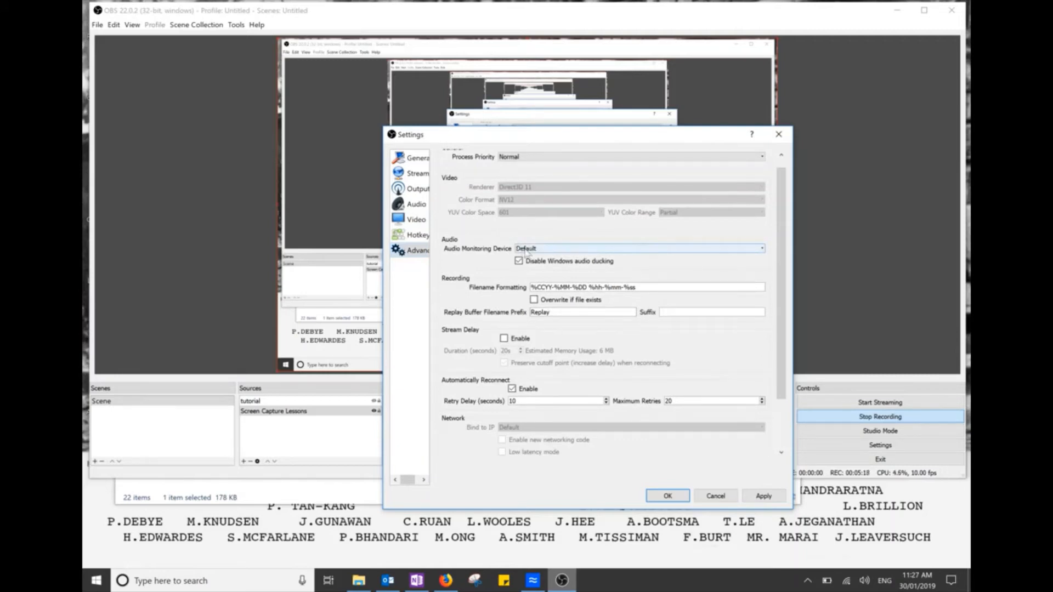
left_click(526, 250)
left_click(533, 255)
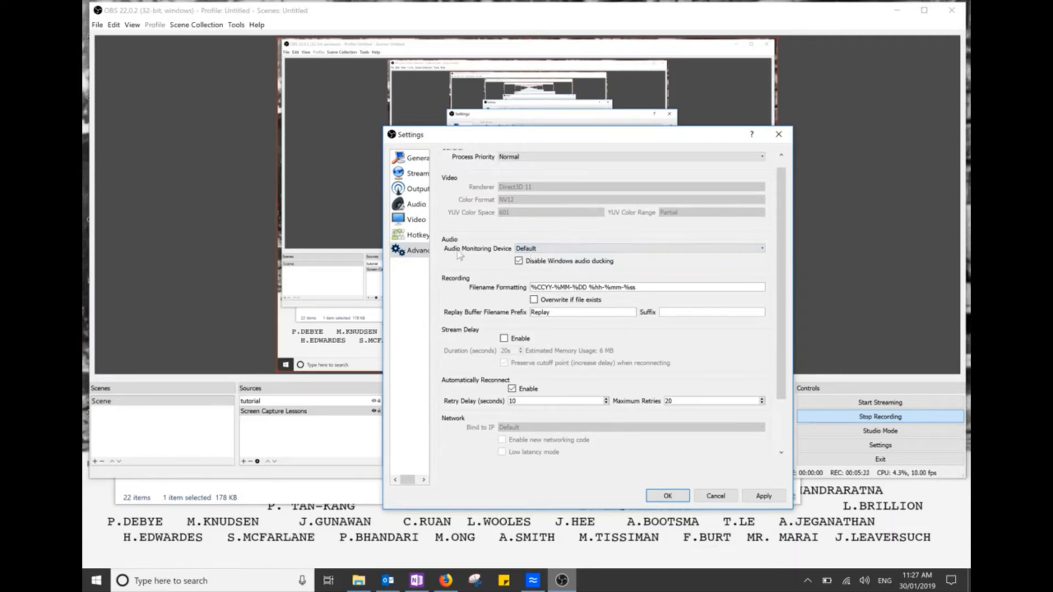
scroll(456, 209, "up", 1)
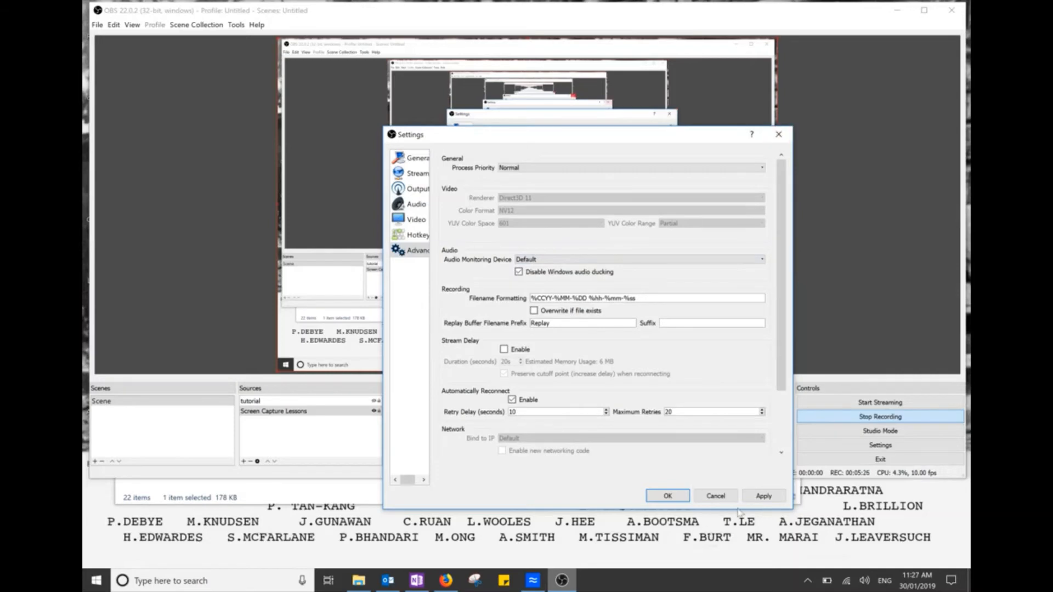
left_click(681, 496)
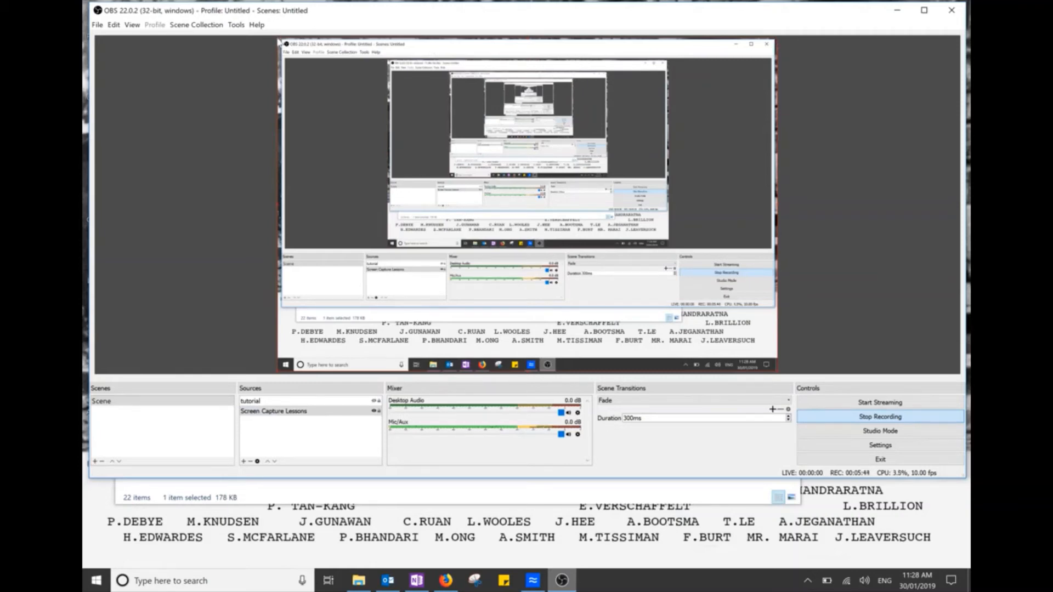
Step: Shrink the Screen Capture Lessons source in the preview from its upper-left corner and enlarge it back to the full canvas
left_click_drag(278, 38, 311, 61)
right_click(565, 176)
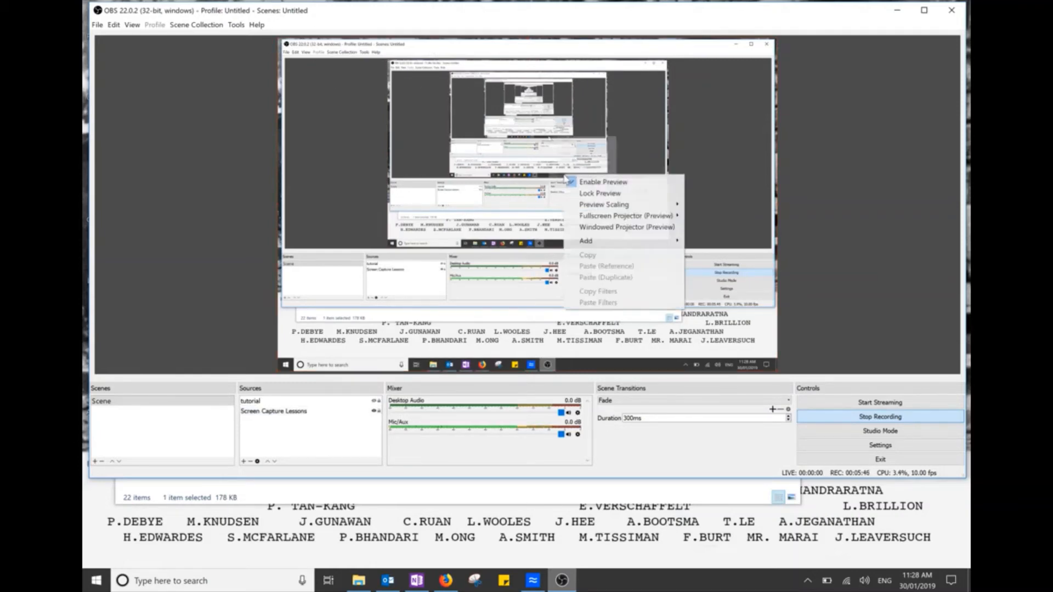
left_click(316, 400)
left_click(301, 413)
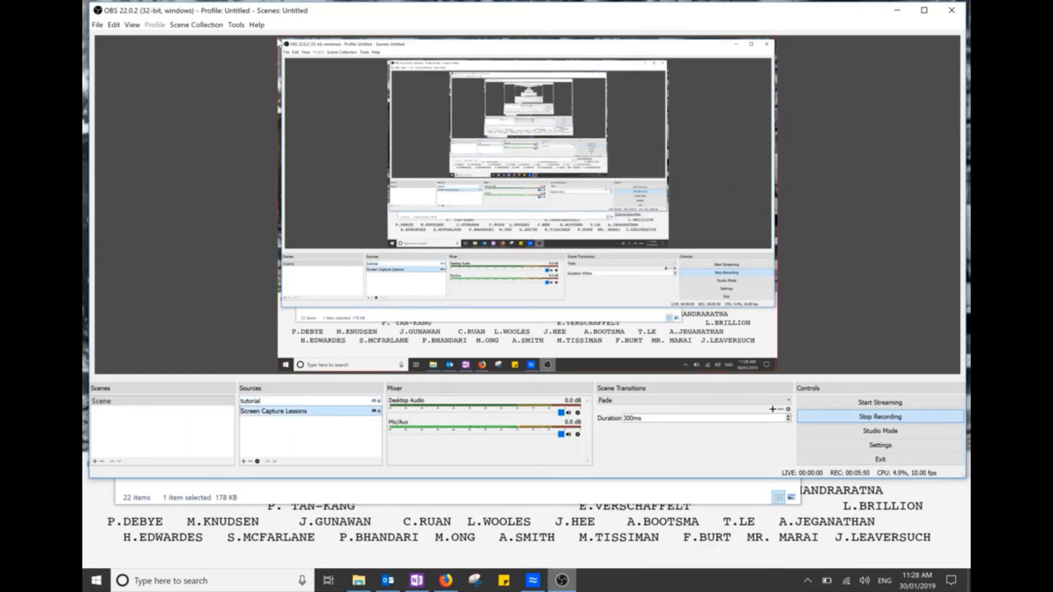
left_click_drag(279, 43, 643, 293)
left_click_drag(882, 522, 279, 39)
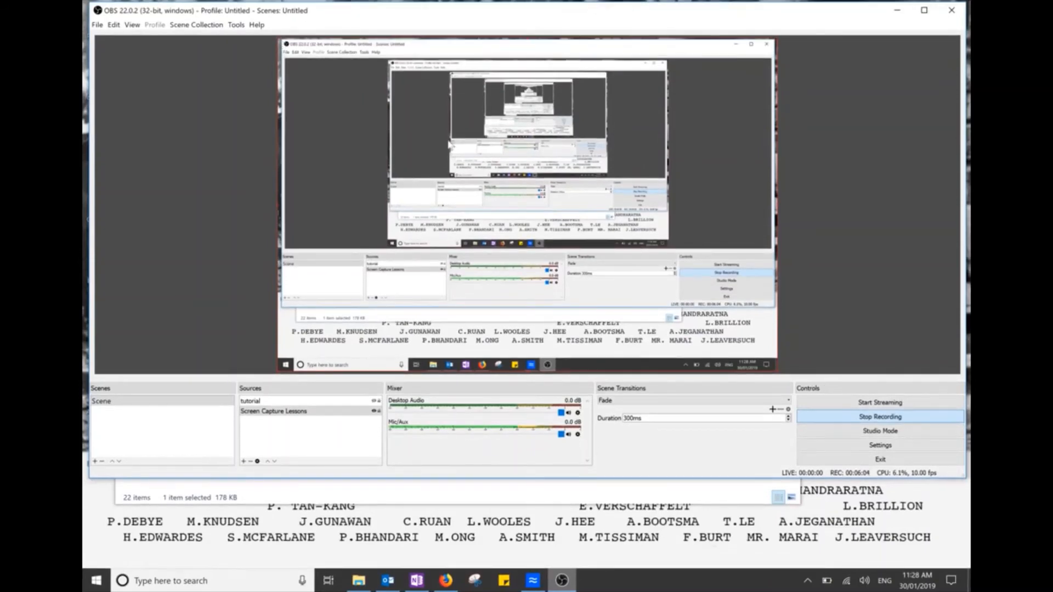
Step: Stretch the Screen Capture Lessons source to the screen using its transform options
left_click(291, 411)
right_click(285, 415)
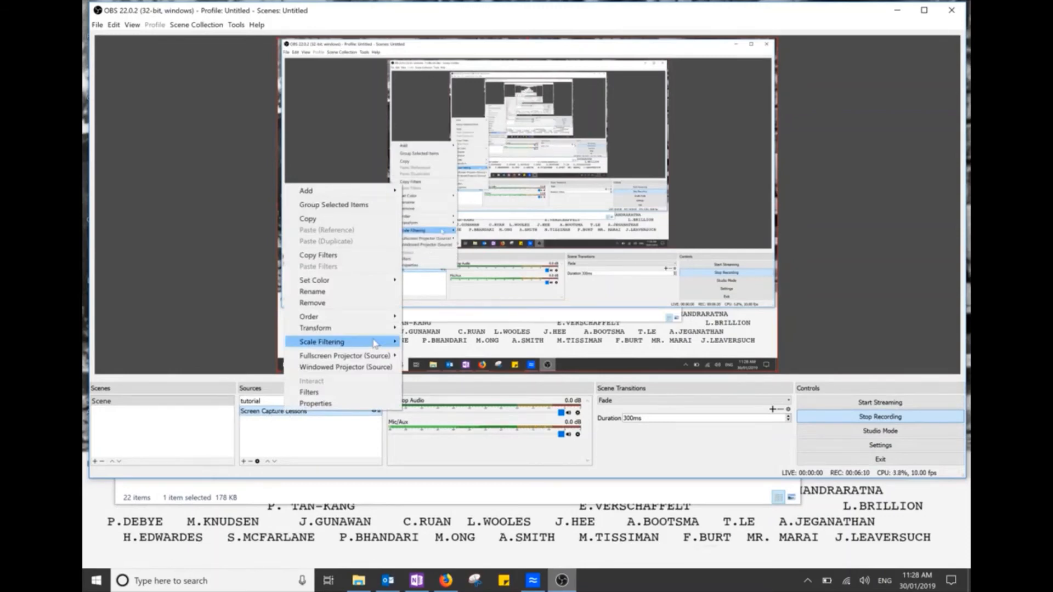
mouse_move(368, 330)
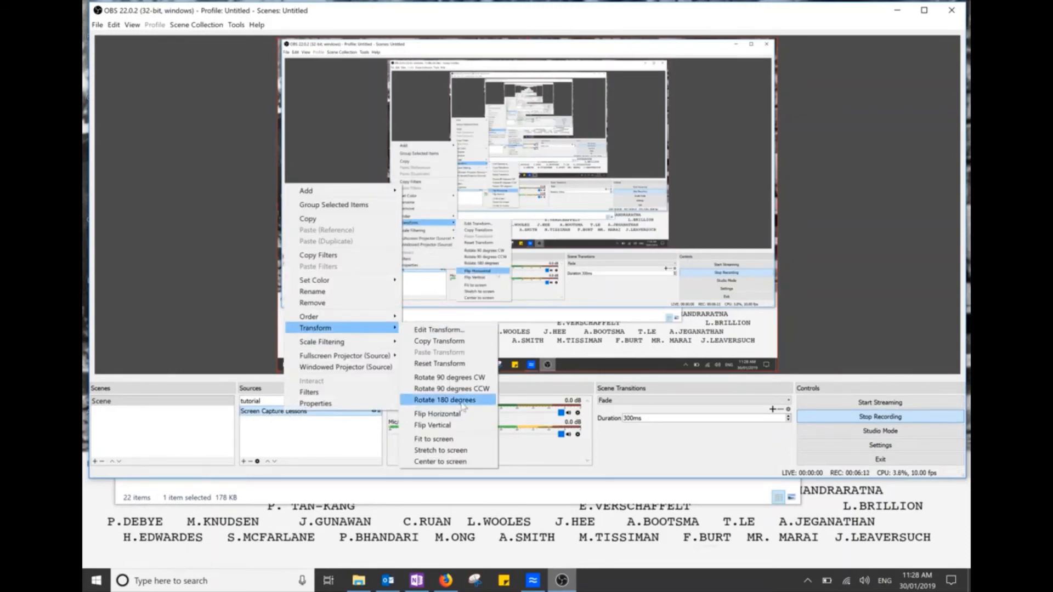
left_click(454, 450)
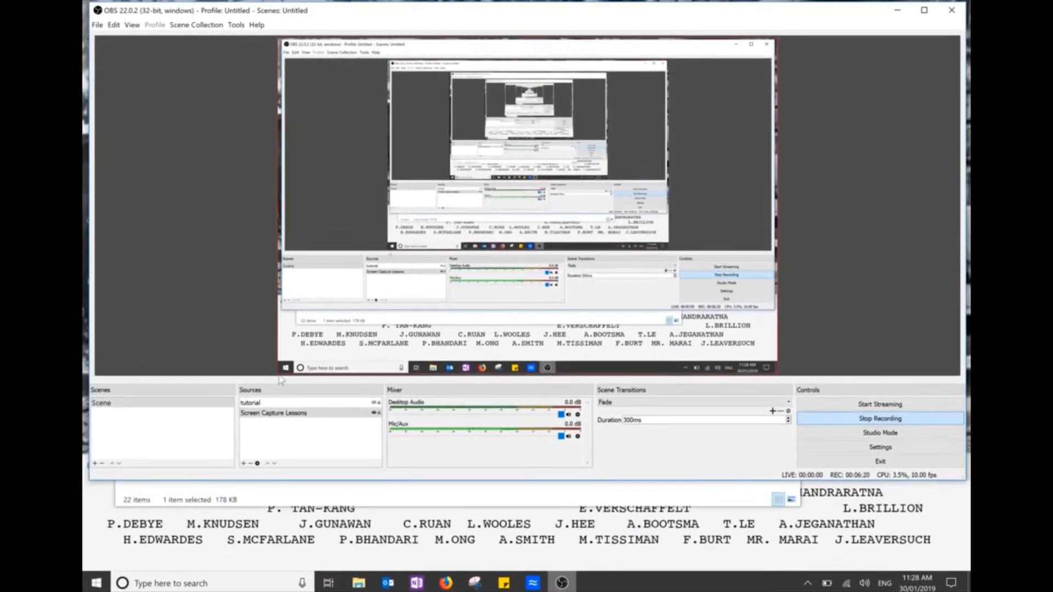
Step: Fit the Screen Capture Lessons source to the screen using its transform options
left_click(280, 413)
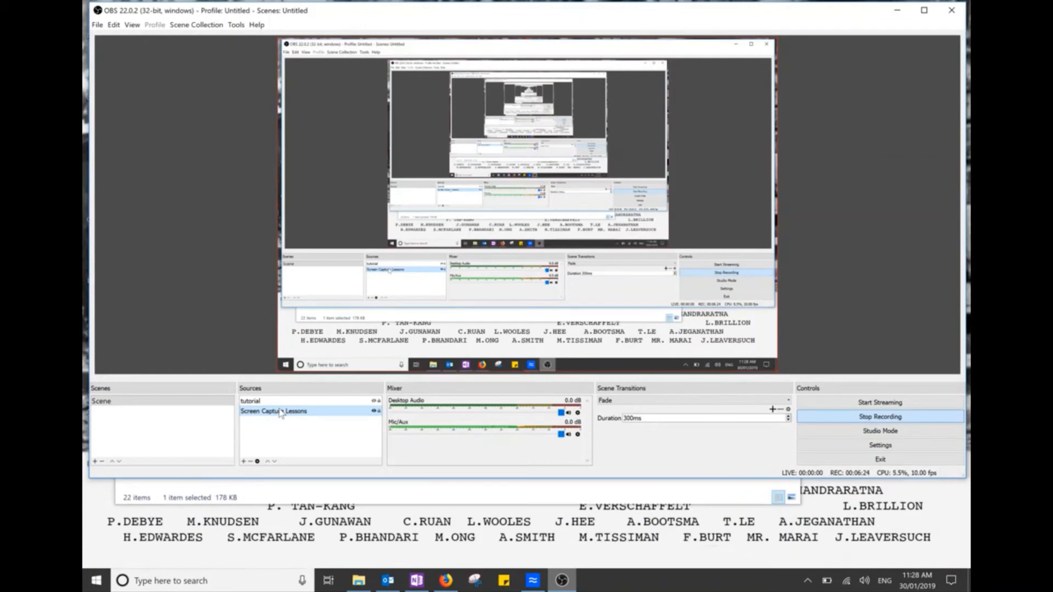
right_click(281, 413)
mouse_move(357, 326)
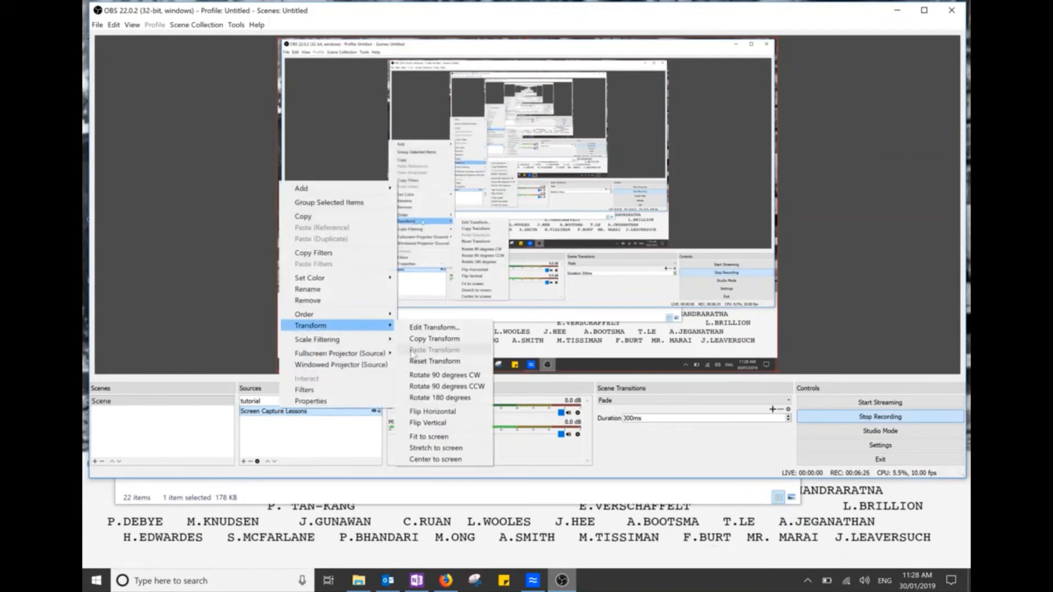
left_click(437, 437)
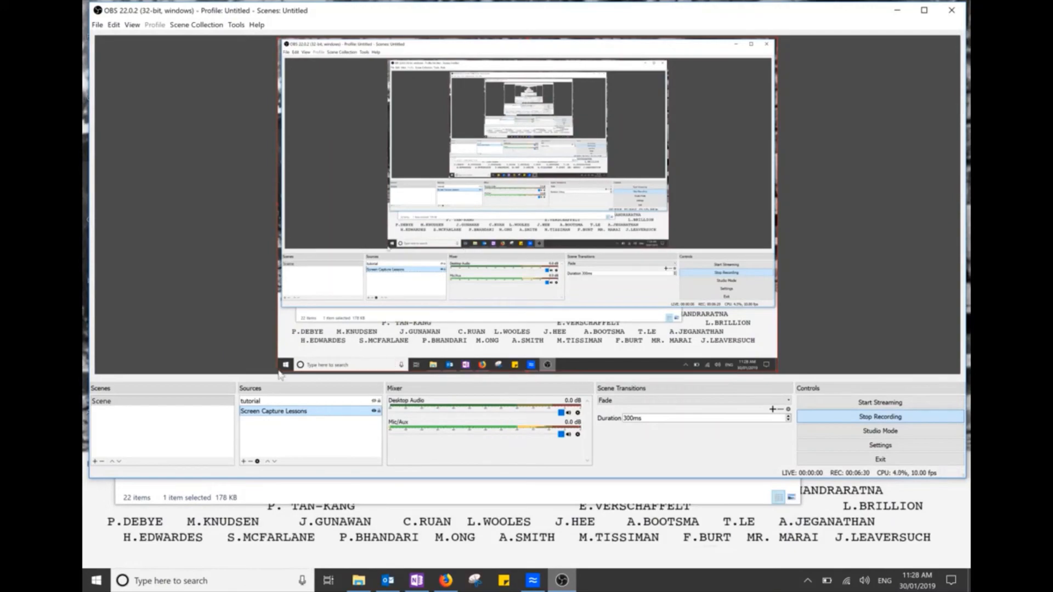
Step: Shrink the Screen Capture Lessons source from its lower-left corner and enlarge it back to the full canvas
left_click_drag(279, 372, 387, 295)
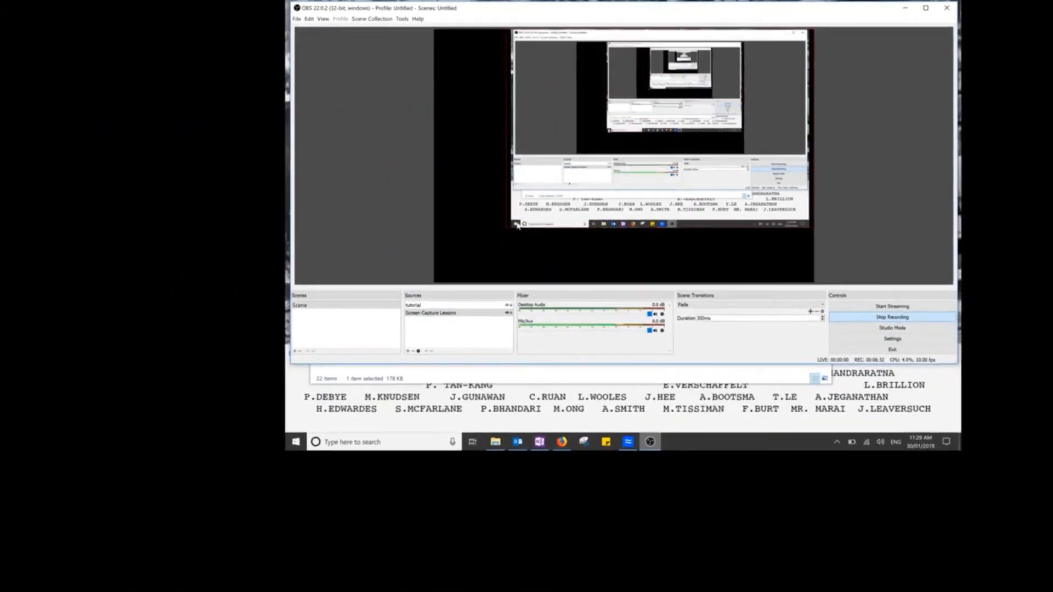
left_click_drag(517, 223, 279, 375)
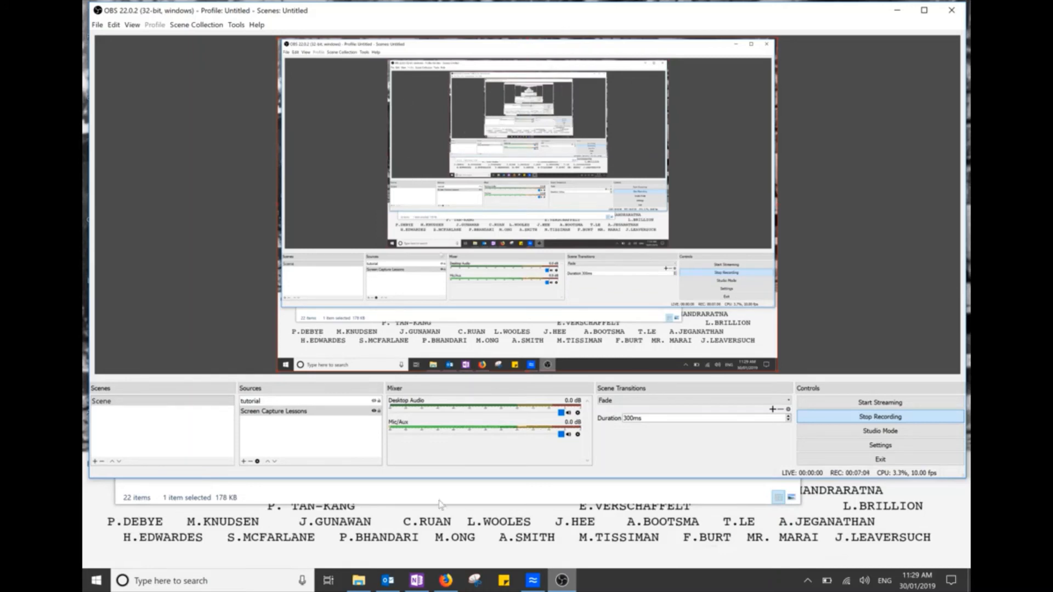
Step: Switch to OneNote with the 'Working in Physics' Handbook page
left_click(418, 580)
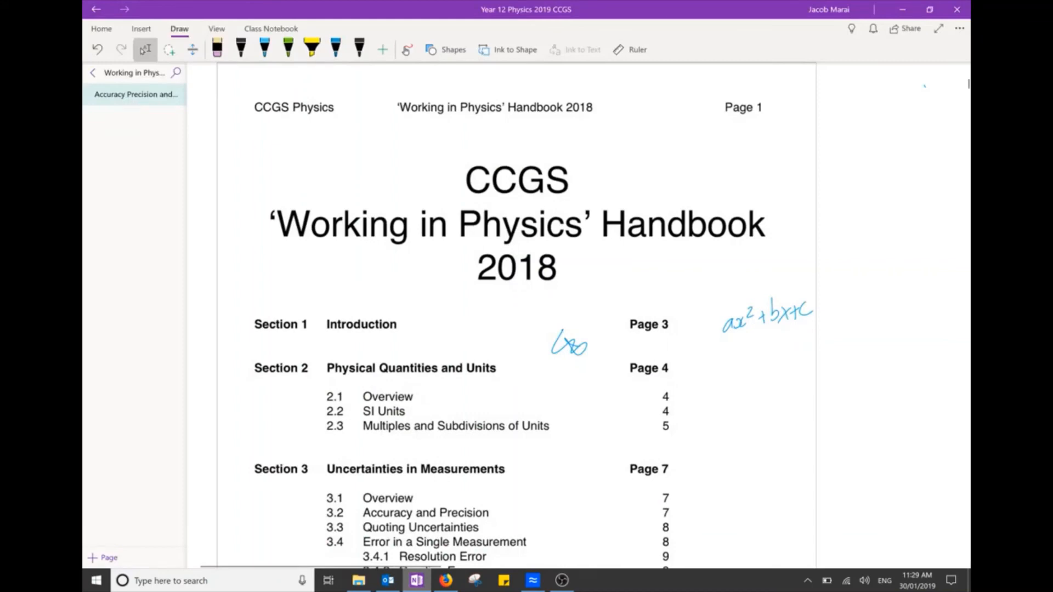
Step: Erase the existing handwriting beside the handbook's contents list
left_click_drag(727, 326, 808, 310)
left_click_drag(582, 347, 555, 343)
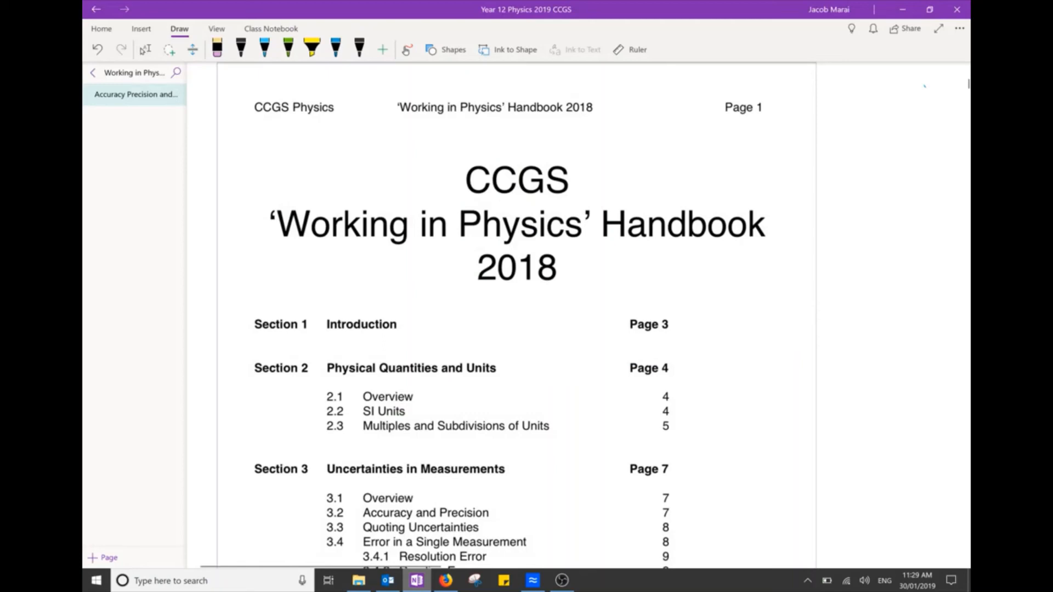
Step: Handwrite ax²+bx+c with the blue pen in the blank area beside the handbook's 2018 title line
left_click(336, 48)
scroll(511, 316, "right", 1)
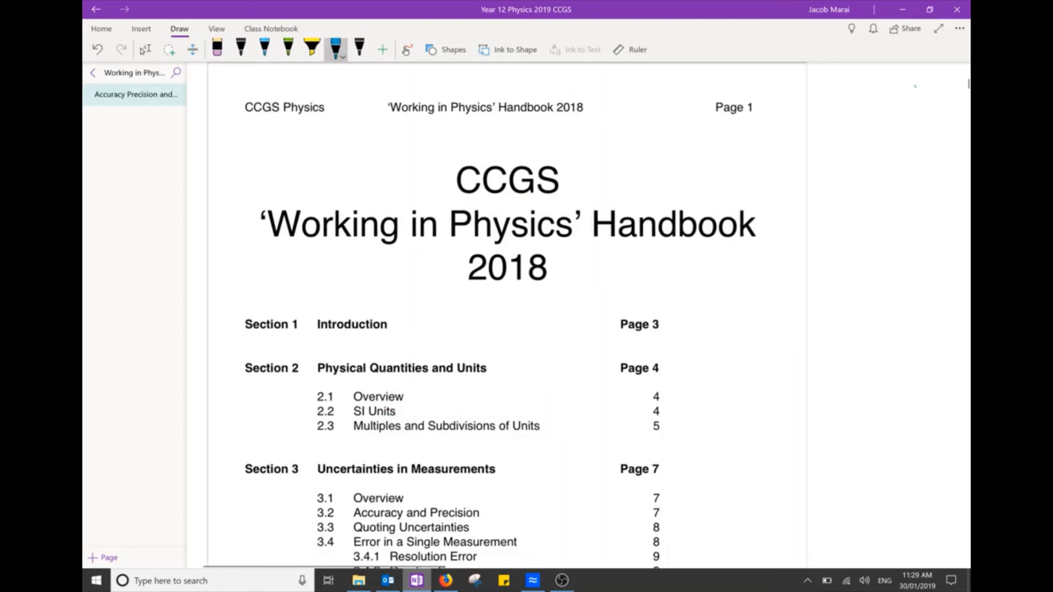
mouse_move(697, 283)
left_mouse_down()
mouse_move(698, 295)
mouse_move(719, 284)
left_mouse_up()
mouse_move(724, 289)
left_mouse_down()
mouse_move(728, 277)
mouse_move(743, 279)
left_mouse_up()
left_click_drag(746, 277, 761, 273)
left_click_drag(768, 265, 774, 271)
left_click_drag(789, 266, 786, 276)
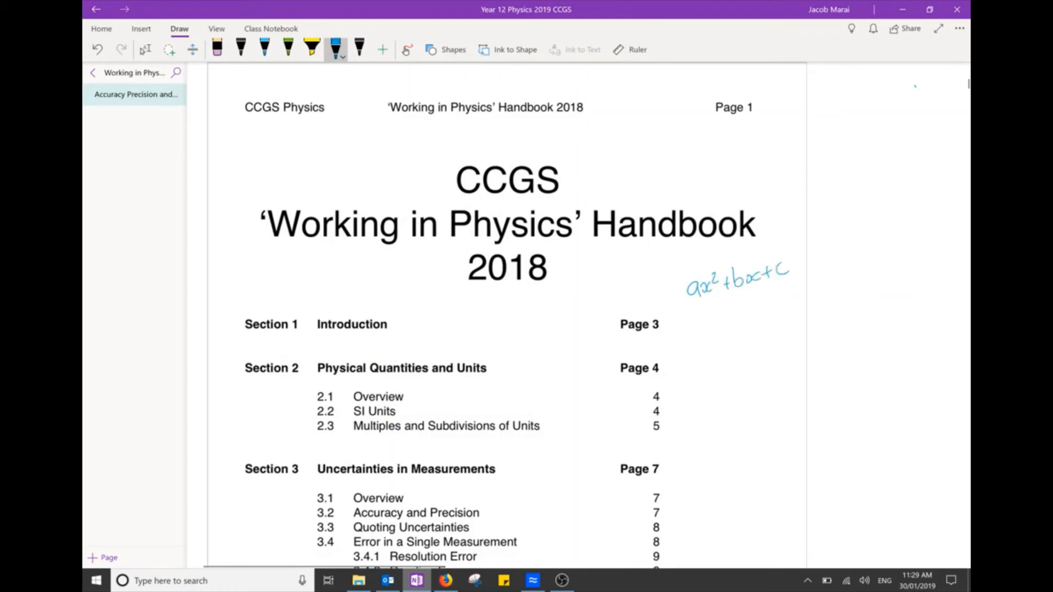
Step: Handwrite the quadratic formula x = (−b ± √(b²−4ac)) / 2a in blue below ax²+bx+c
mouse_move(699, 327)
left_mouse_down()
mouse_move(721, 335)
mouse_move(721, 376)
left_mouse_up()
left_click_drag(728, 362, 848, 294)
left_click_drag(794, 327, 802, 337)
left_click_drag(802, 327, 811, 326)
mouse_move(818, 322)
left_mouse_down()
mouse_move(819, 332)
mouse_move(845, 322)
left_mouse_up()
left_click_drag(727, 379, 862, 336)
left_click_drag(783, 366, 818, 371)
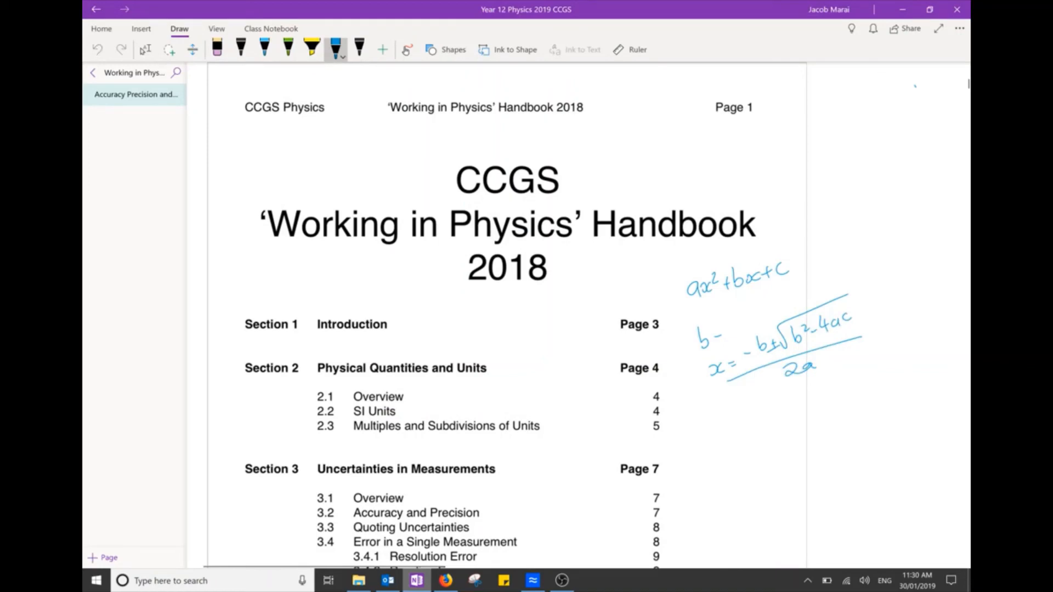
Step: Erase the handwritten quadratic formula and highlight ax²+bx+c in yellow
mouse_move(788, 373)
left_mouse_down()
mouse_move(823, 346)
mouse_move(715, 368)
mouse_move(704, 338)
mouse_move(729, 283)
mouse_move(772, 257)
left_mouse_up()
left_click(312, 48)
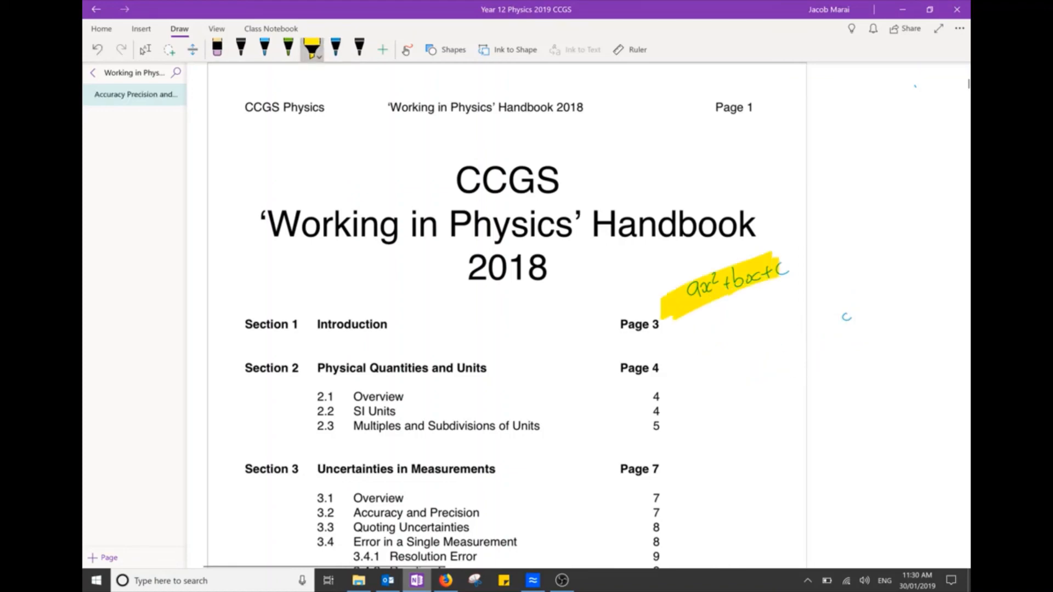
Step: Lasso the highlighted expression together with the leftover ink beside it and delete the selection
left_click(169, 50)
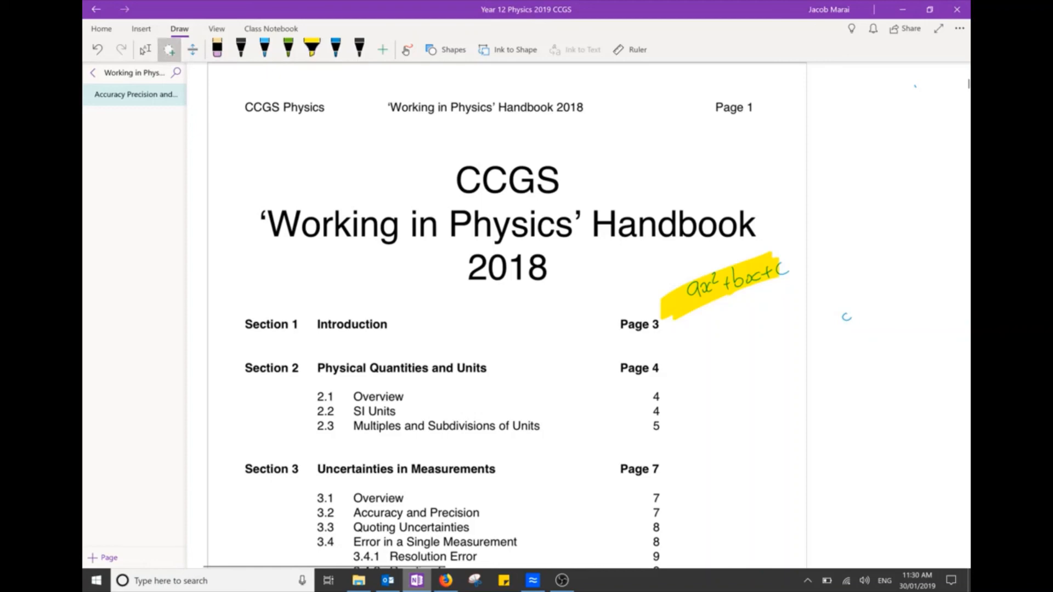
mouse_move(672, 256)
left_mouse_down()
mouse_move(877, 285)
mouse_move(642, 357)
mouse_move(670, 254)
left_mouse_up()
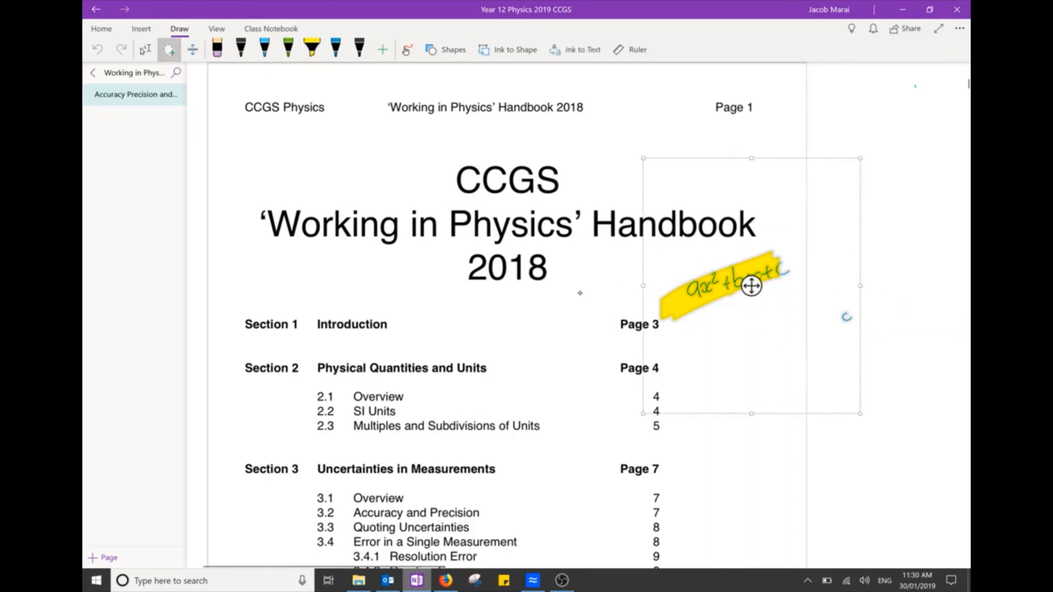
key("Delete")
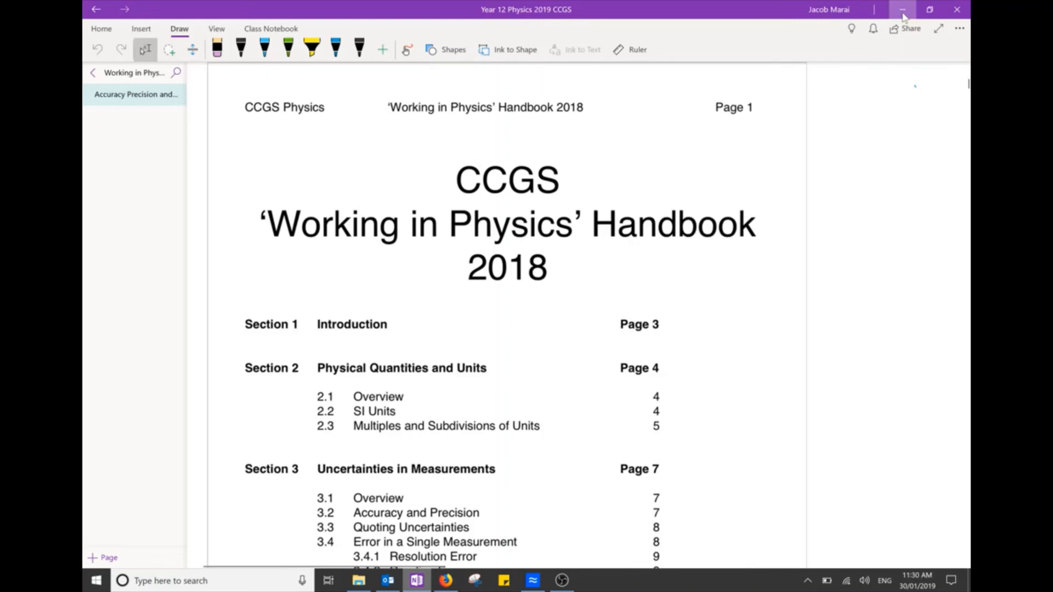
Step: Minimize the OneNote and Videos folder windows and switch to OBS
left_click(561, 580)
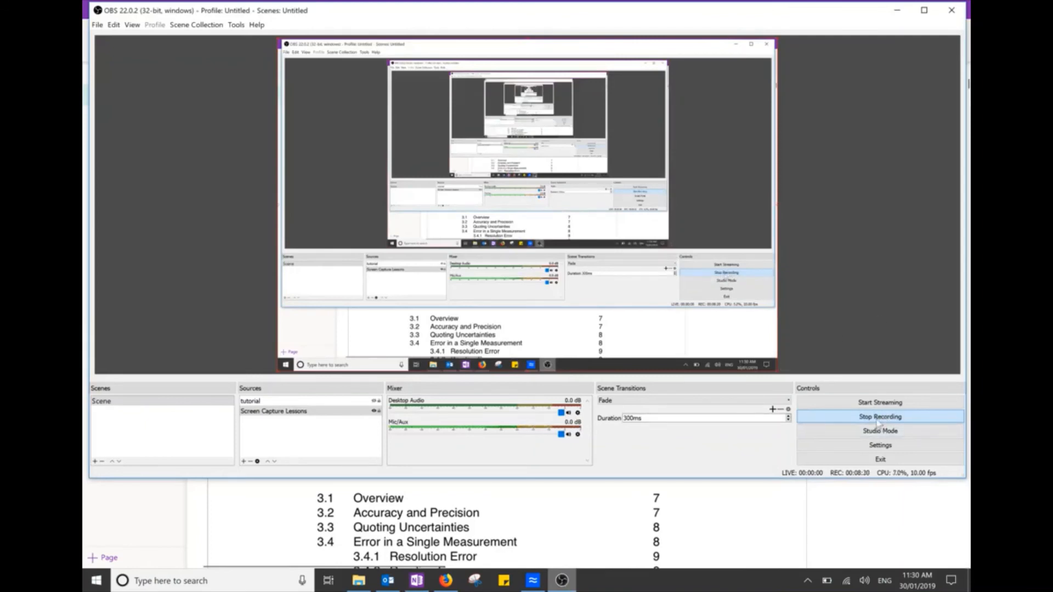
left_click(898, 10)
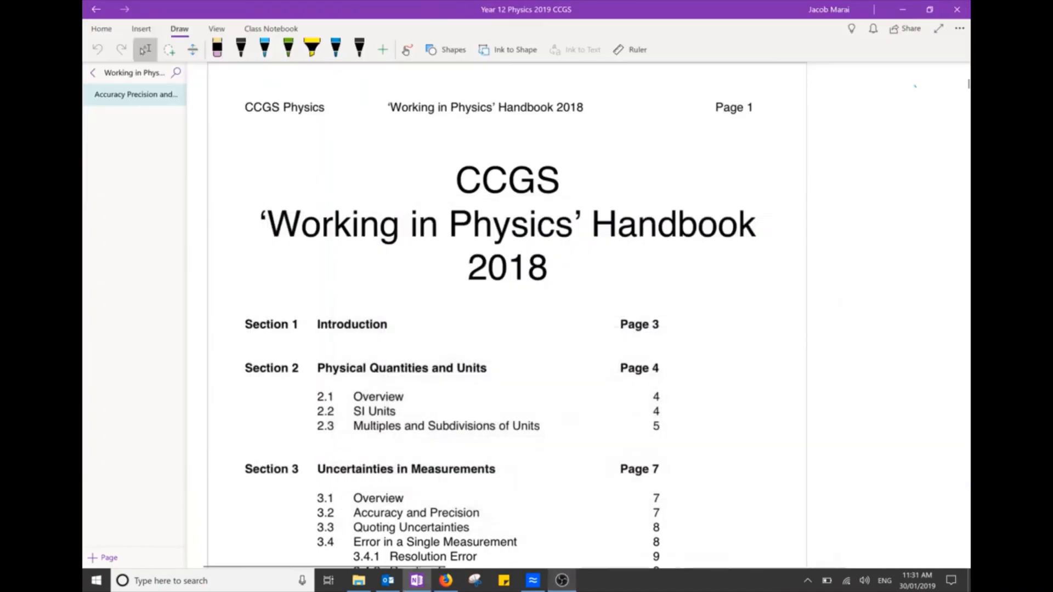
left_click(900, 9)
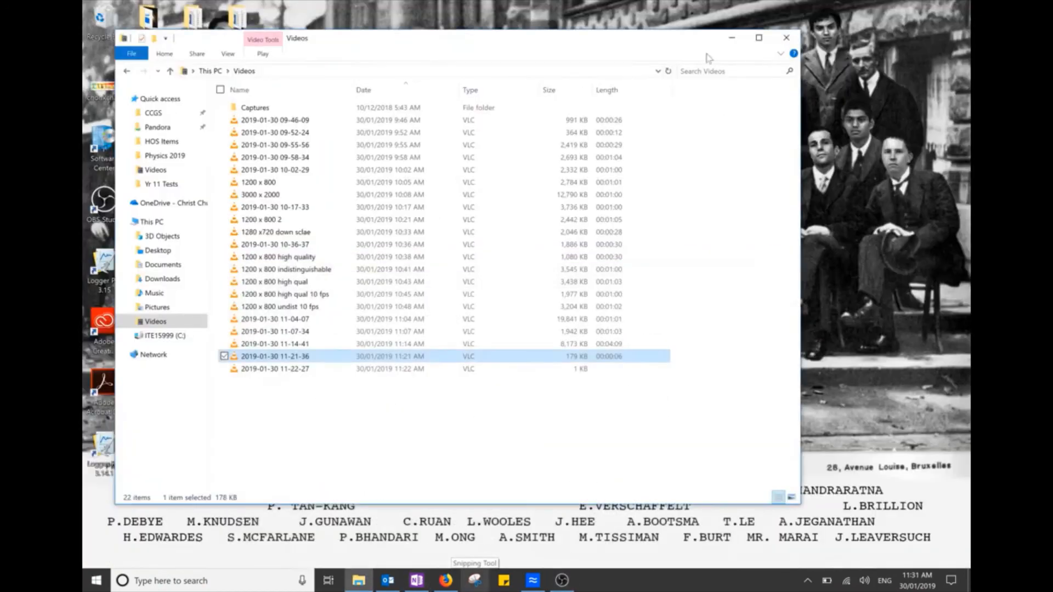
left_click(737, 41)
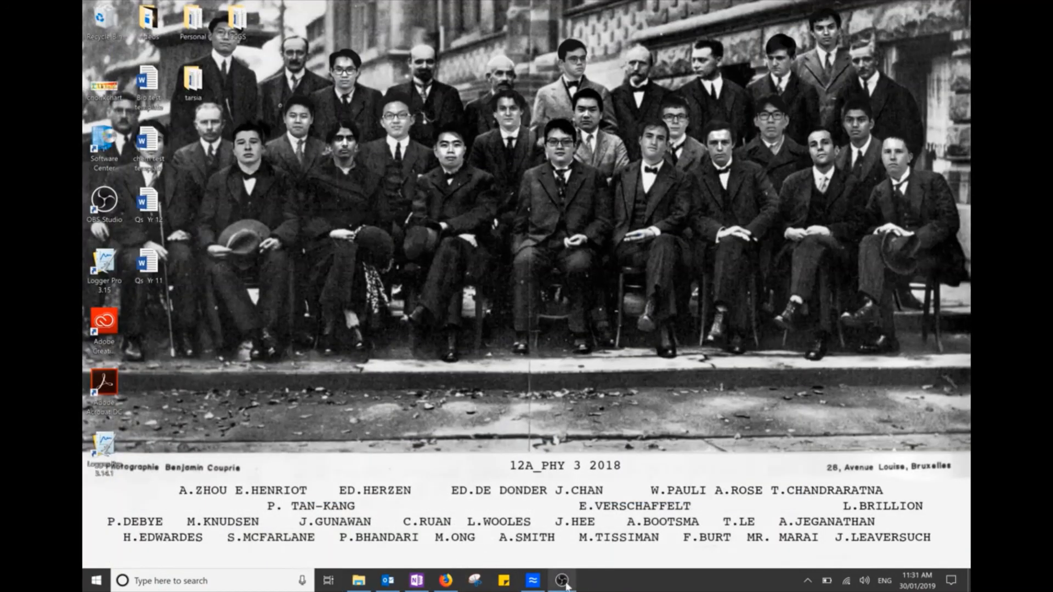
left_click(565, 583)
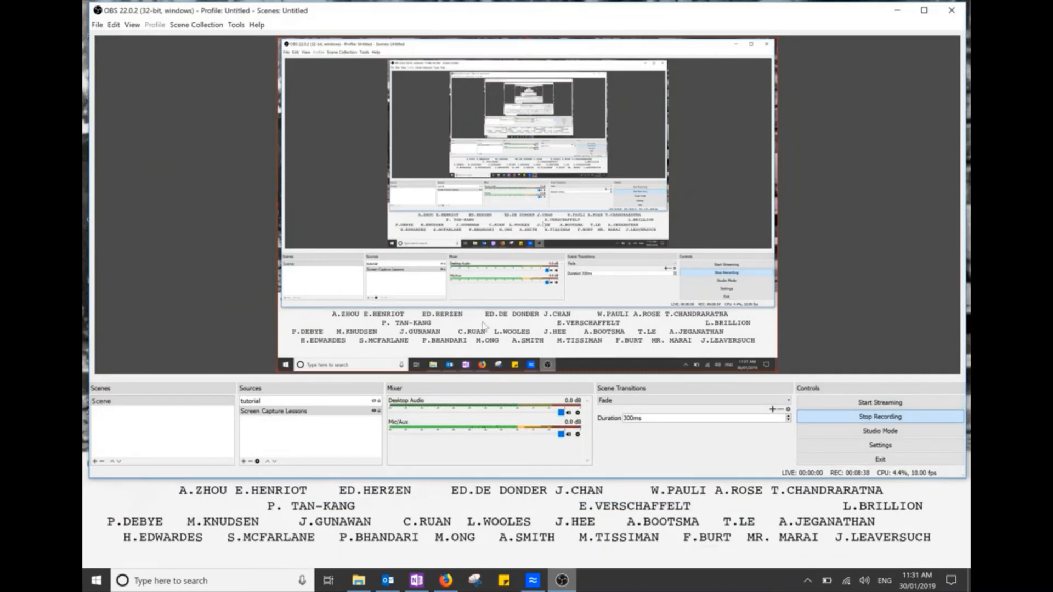